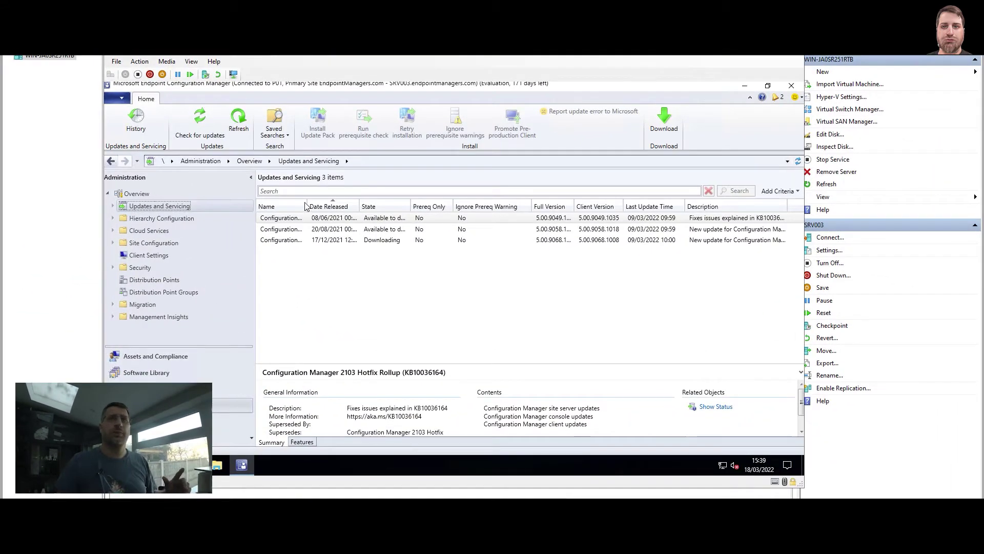
Widen the Name column and select Configuration Manager 2111, still Downloading, to show its details
drag(307, 205, 349, 206)
click(332, 240)
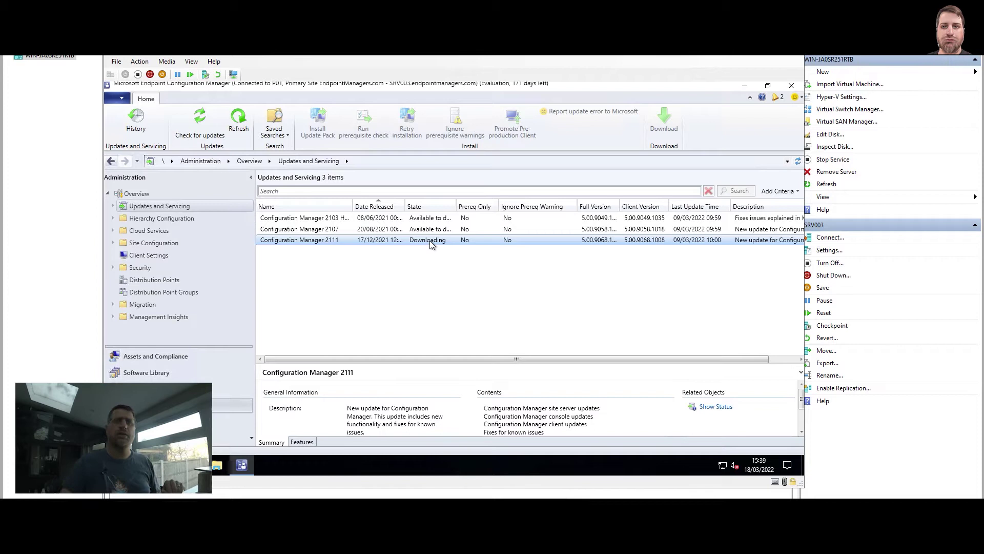
In File Explorer, browse to Binaries (D:) > Program Files > Microsoft Configuration Manager > EasySetupPayload
click(216, 465)
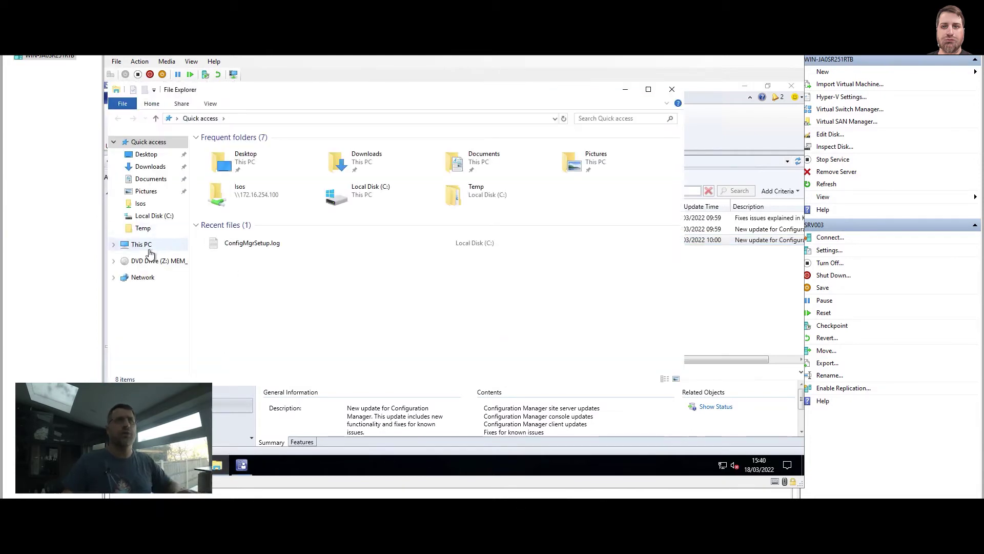
click(154, 216)
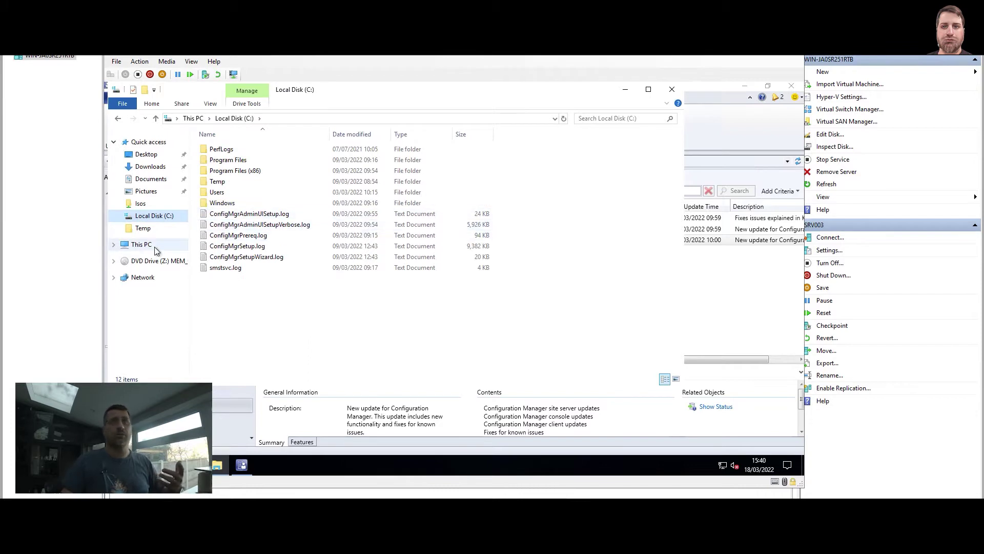
click(149, 246)
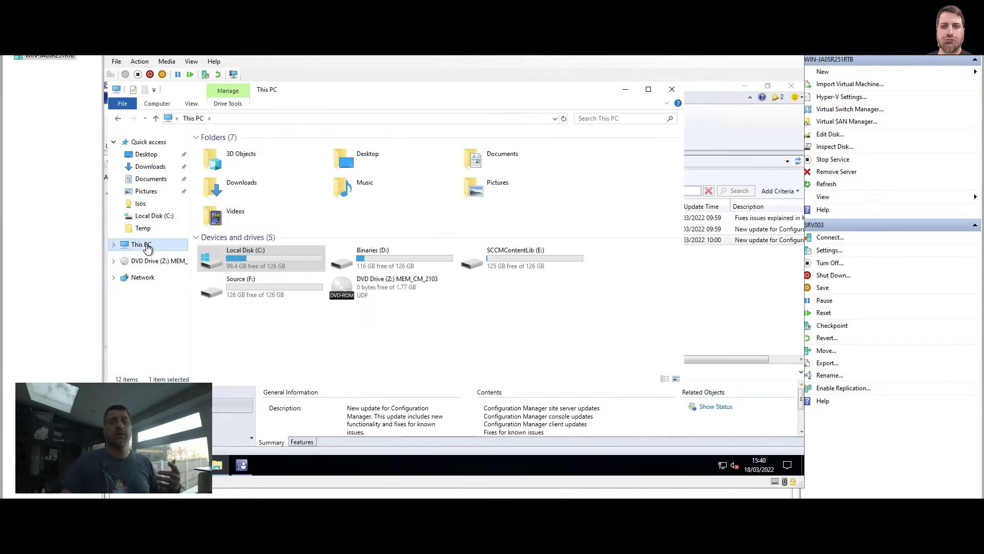
double_click(397, 258)
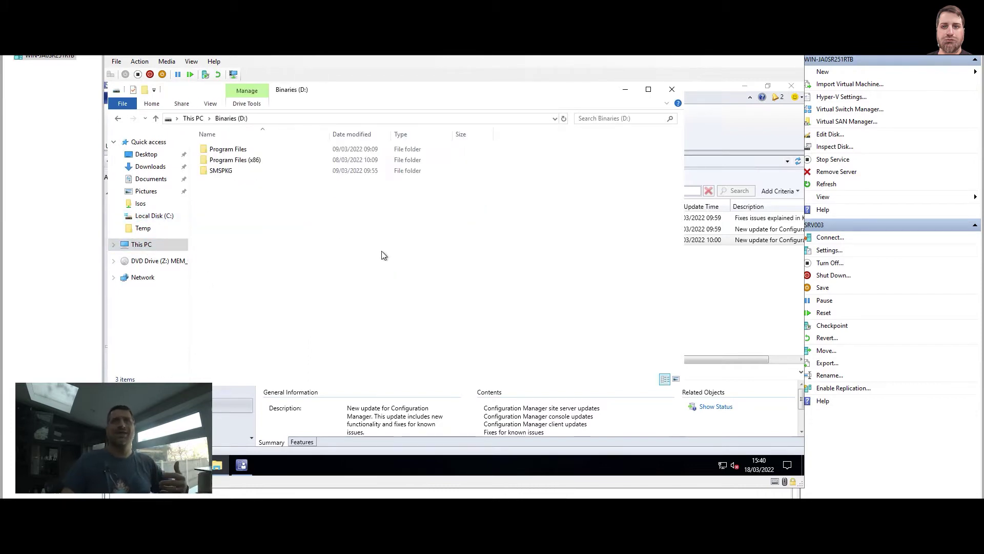
double_click(238, 150)
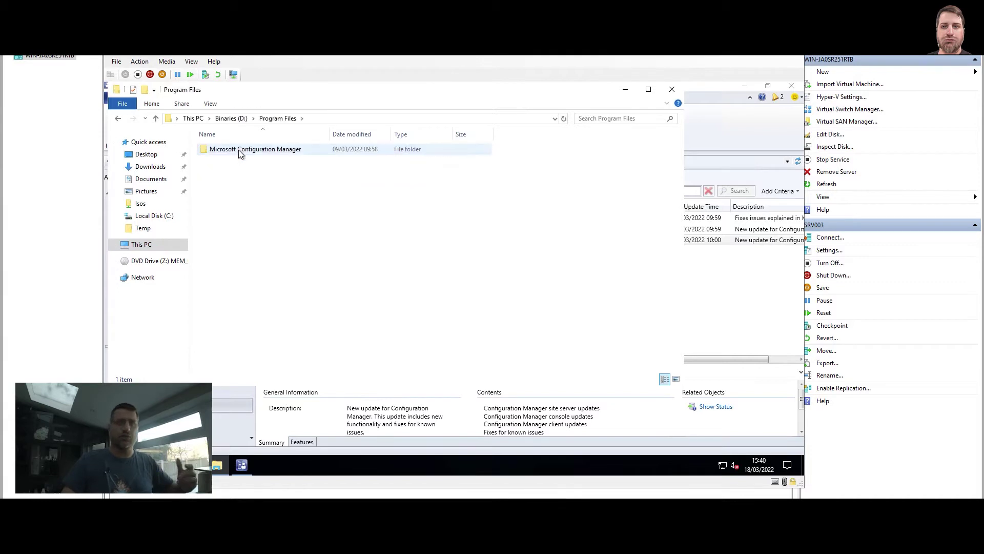
double_click(239, 149)
double_click(252, 288)
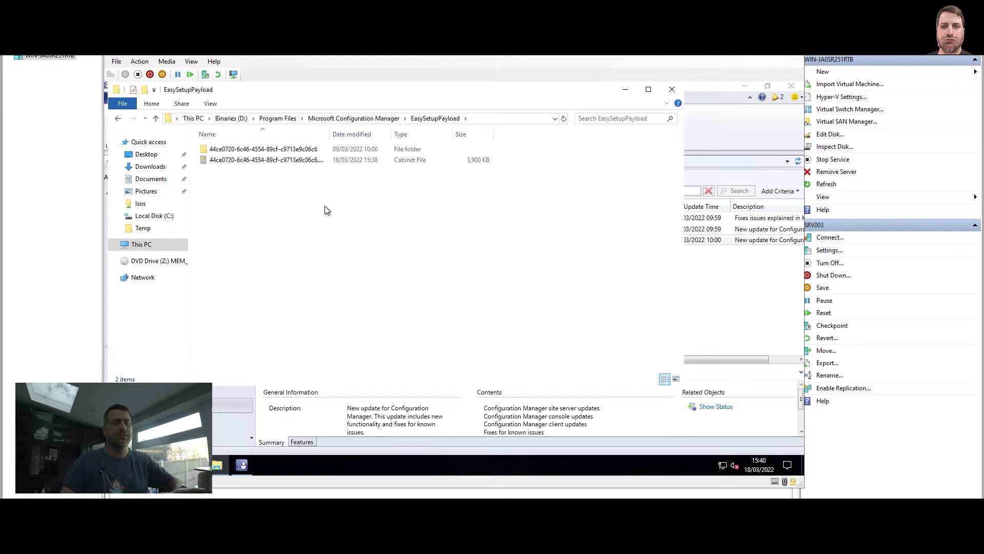
Try acting on the update's .cab file, then cancel the Folder In Use warning that SMS_EXECUTIVE has it locked
click(307, 163)
key(Delete)
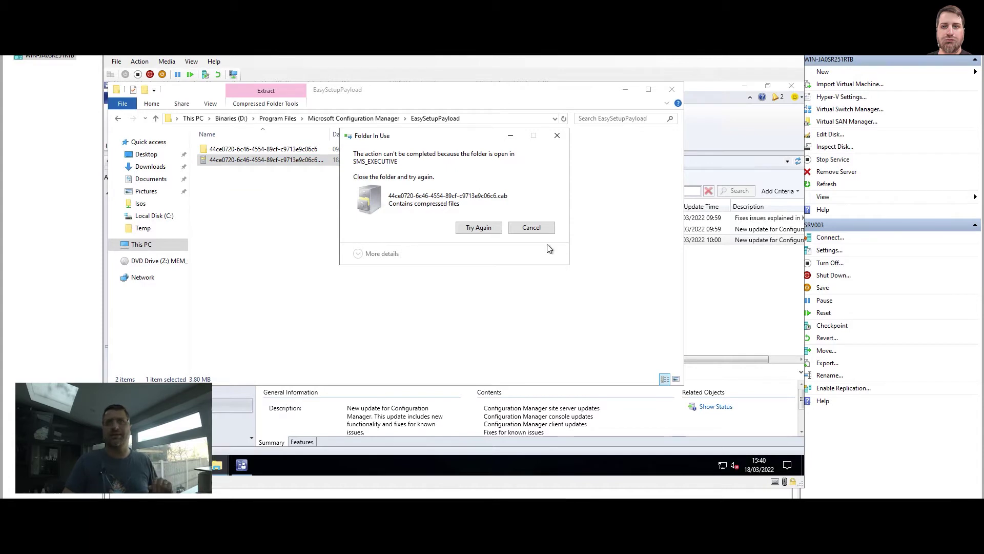
click(532, 228)
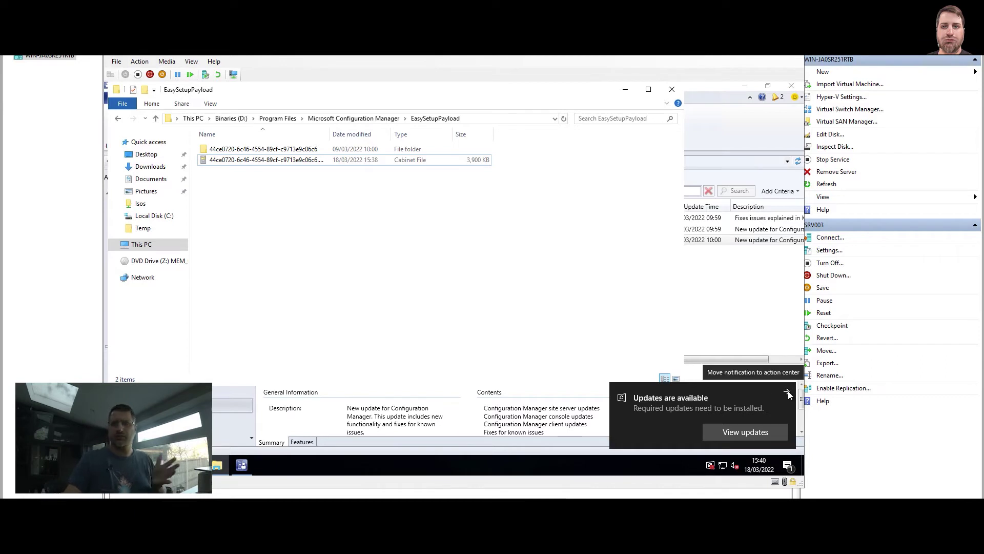
click(787, 392)
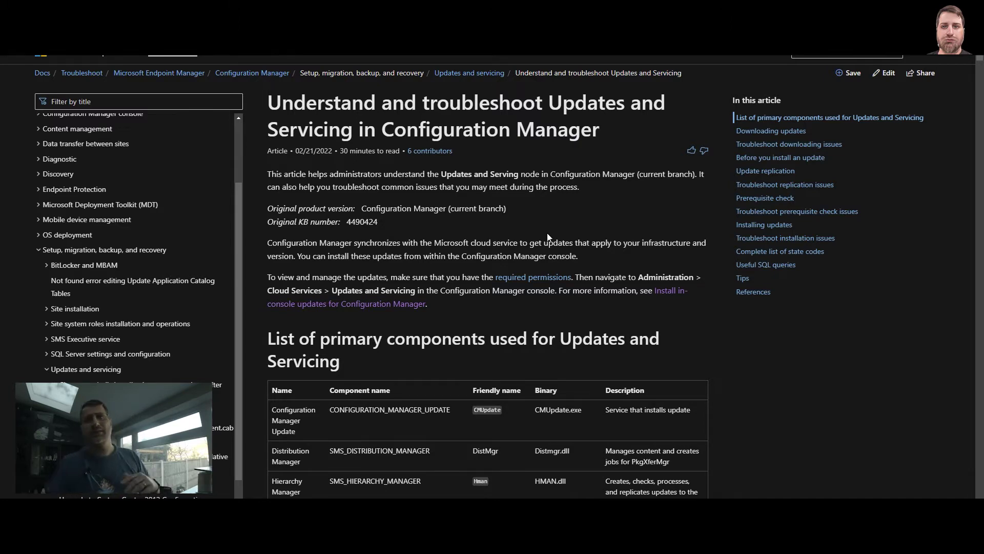
Scroll the troubleshooting article from the Downloading updates section down to Update replication
scroll(531, 269, down, 8)
scroll(491, 322, down, 3)
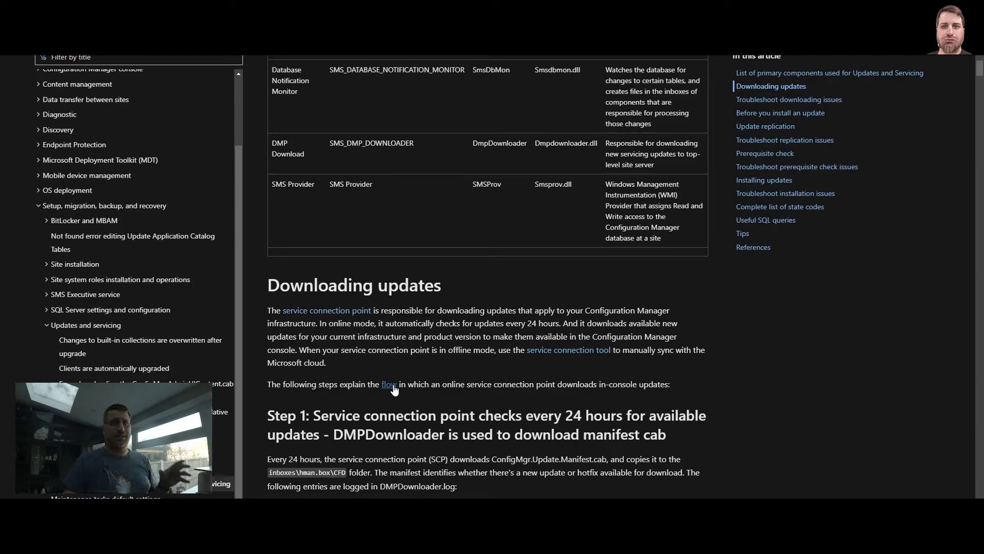
scroll(452, 384, down, 20)
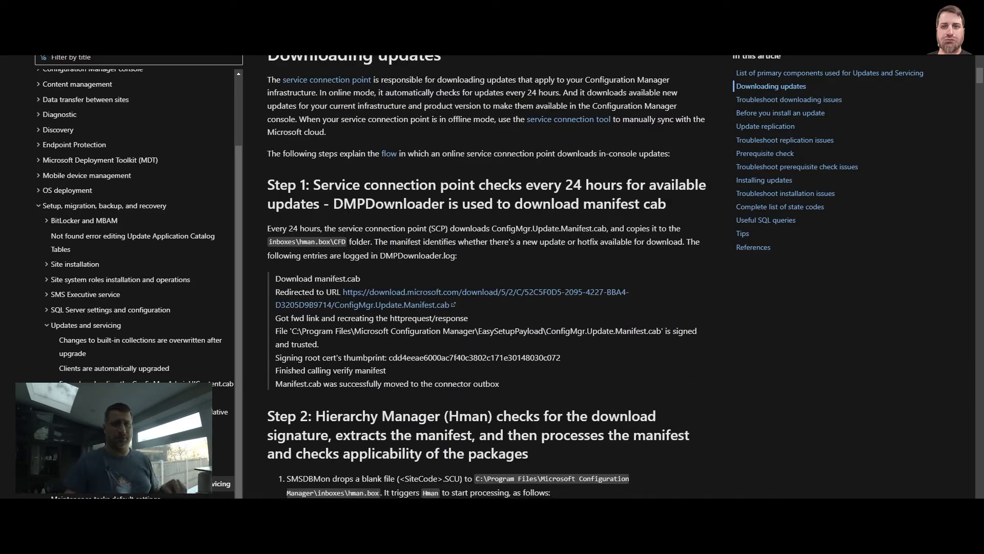
scroll(444, 383, down, 6)
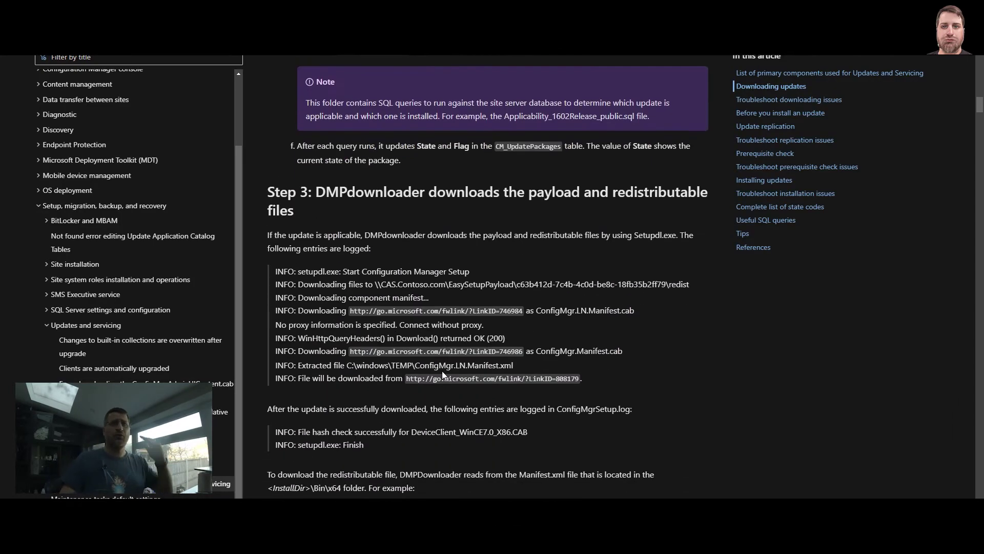
scroll(445, 362, down, 6)
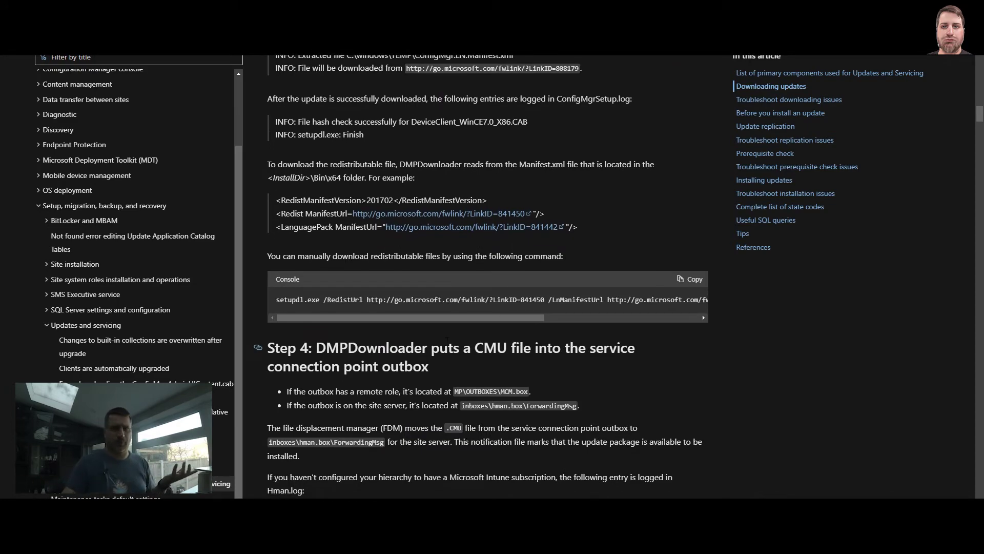
scroll(435, 360, down, 1)
scroll(435, 360, down, 20)
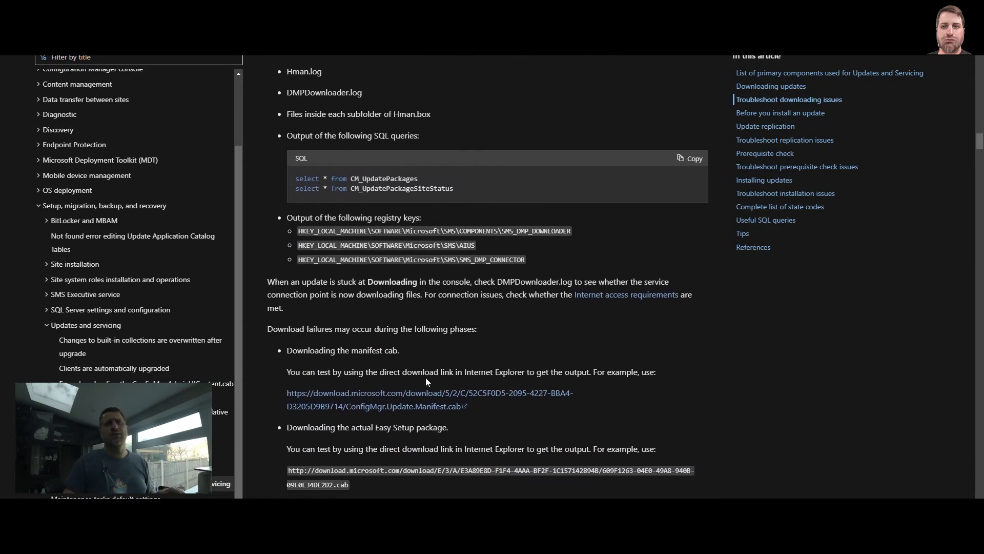
scroll(425, 380, down, 15)
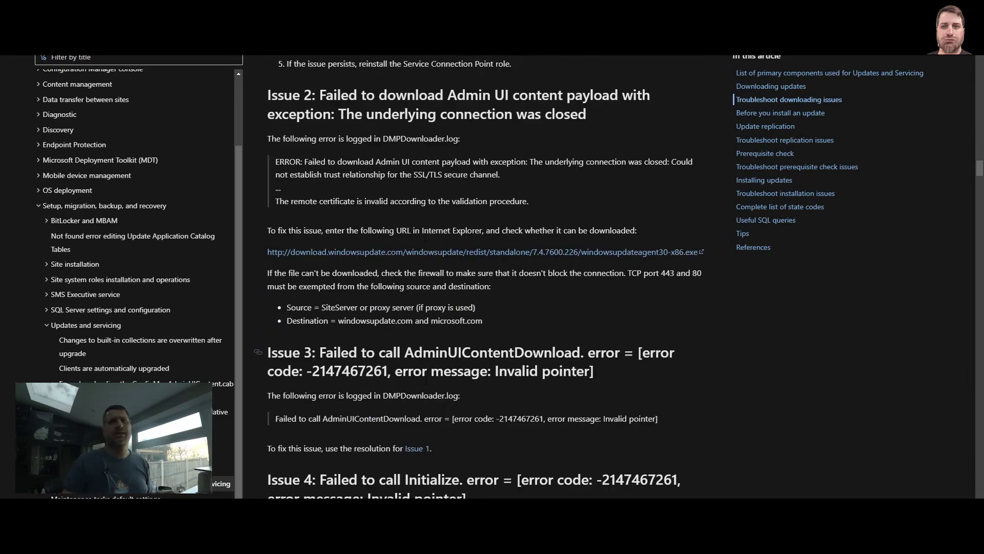
scroll(425, 377, down, 15)
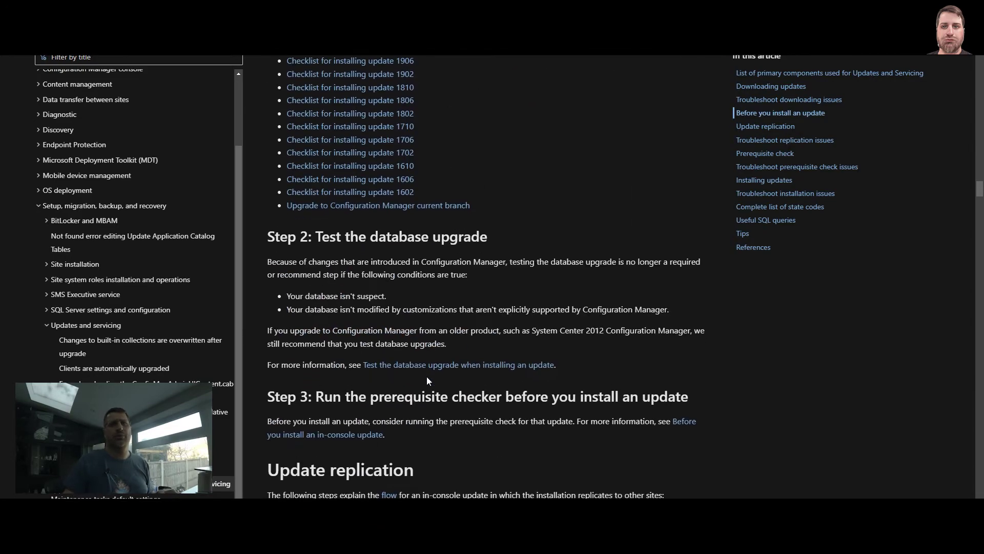
scroll(428, 369, down, 1)
scroll(428, 370, down, 15)
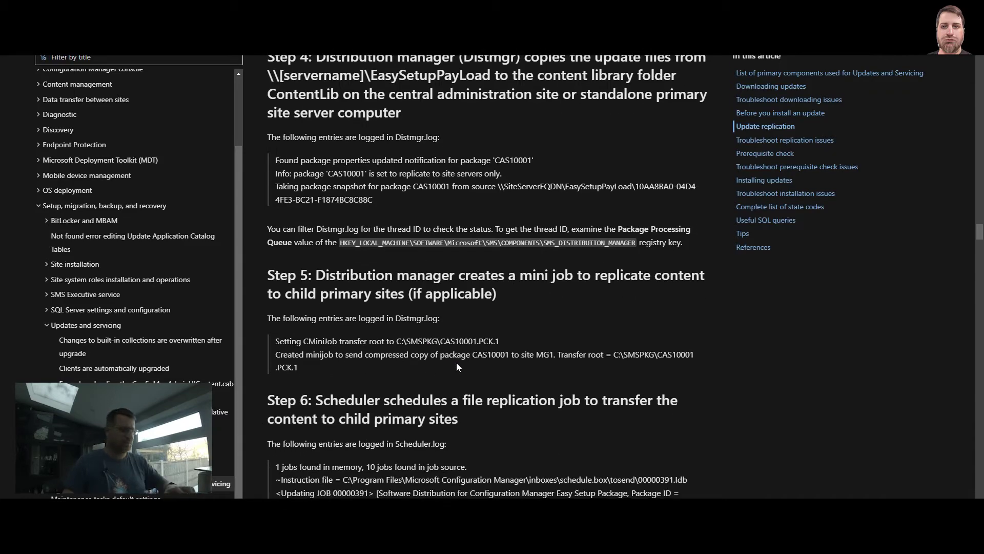
Search the page for 'tool' to reach Issue 3 on stuck Downloading, and follow its Update reset tool link
text(tool)
key(Return)
key(Return)
key(Return)
key(Return)
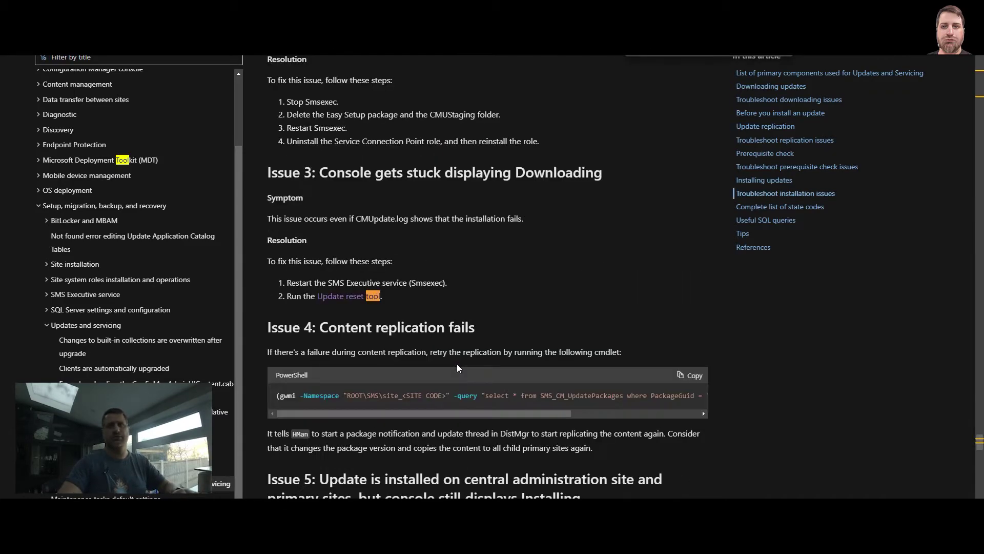
key(Return)
key(Return)
key(Return)
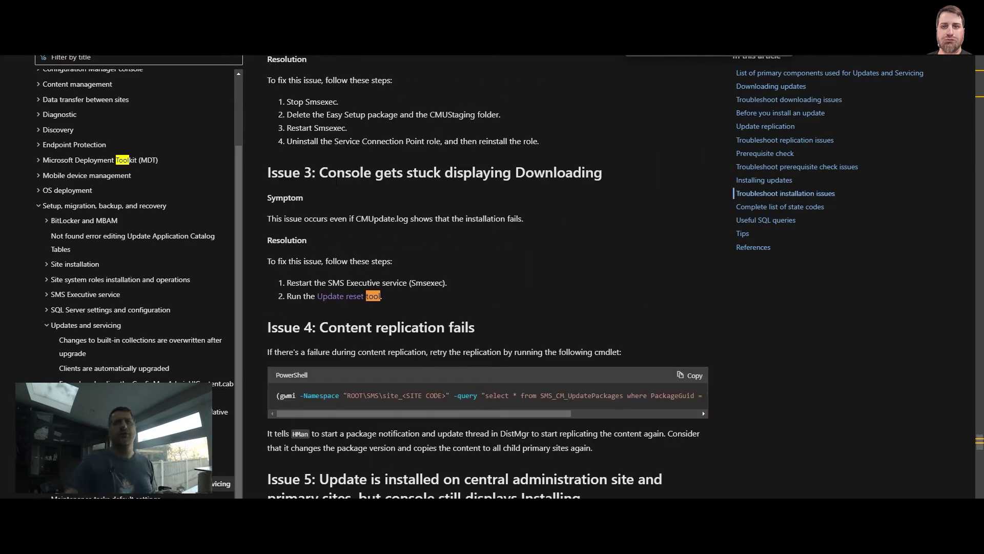
drag(320, 173, 552, 202)
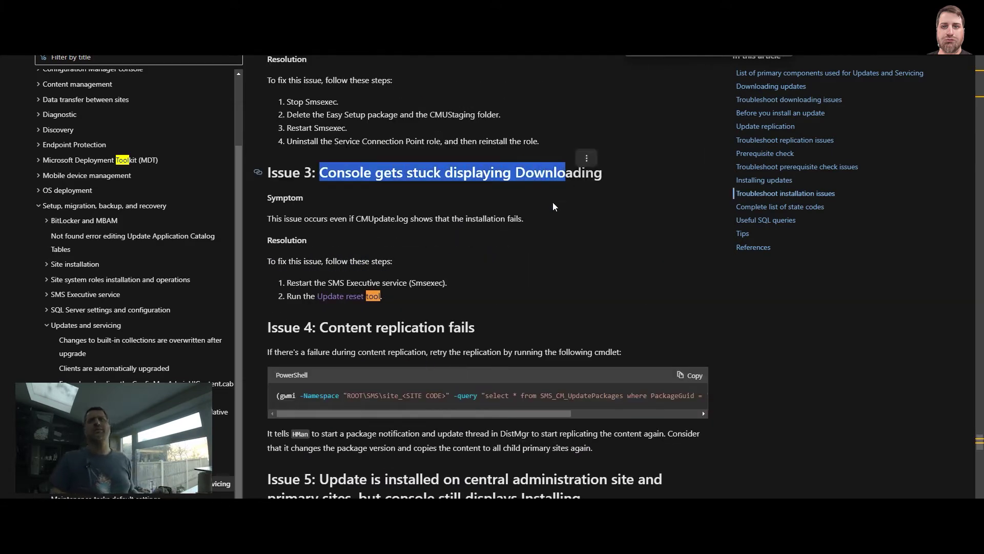
click(549, 207)
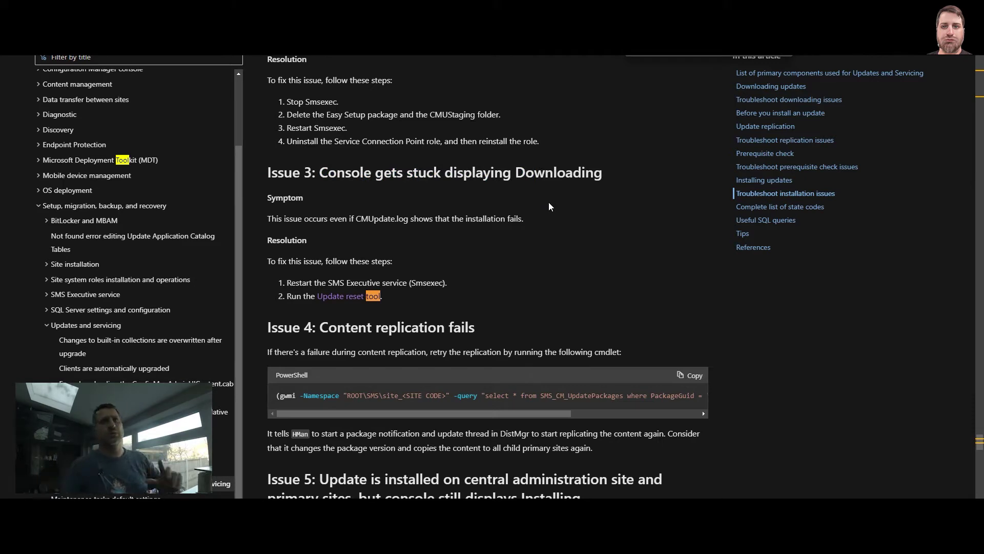
drag(288, 283, 462, 283)
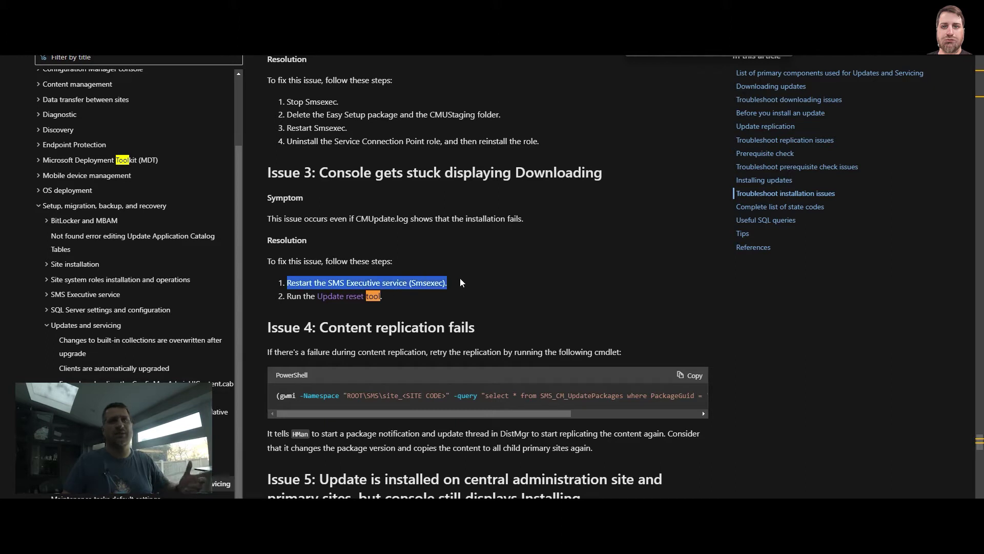
click(430, 301)
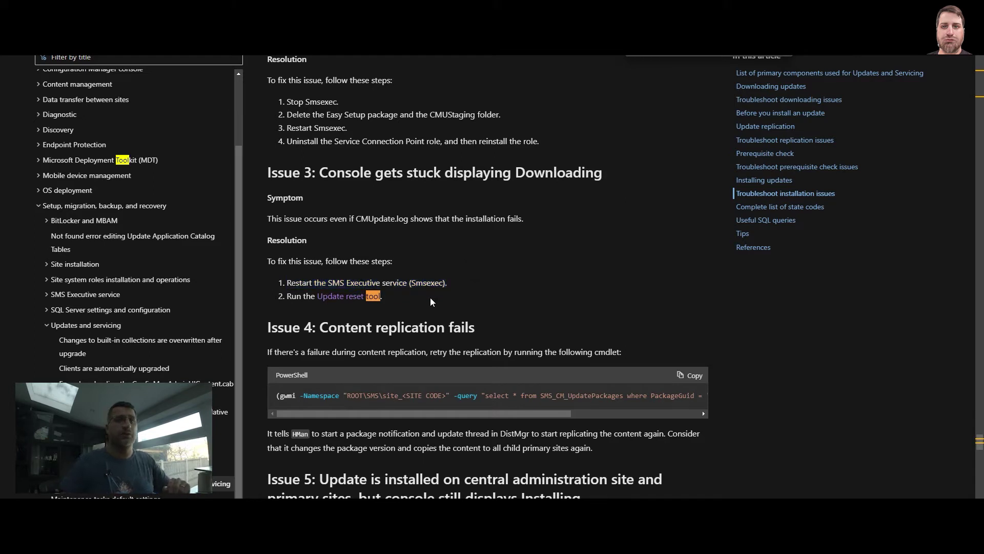
click(340, 296)
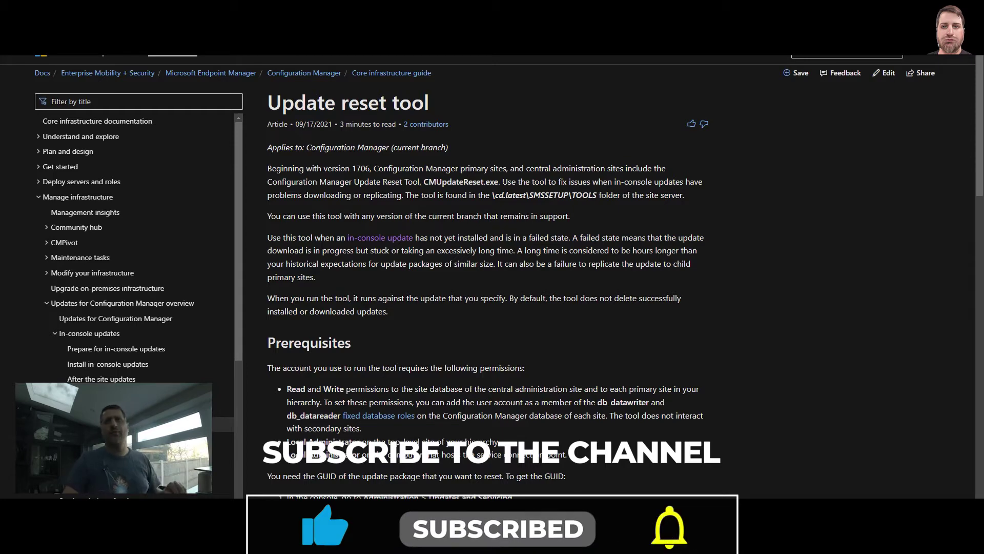
Note the tool's \cd.latest\SMSSETUP\TOOLS location, review its parameters and examples, then minimize the browser
drag(498, 195, 597, 195)
scroll(521, 233, down, 15)
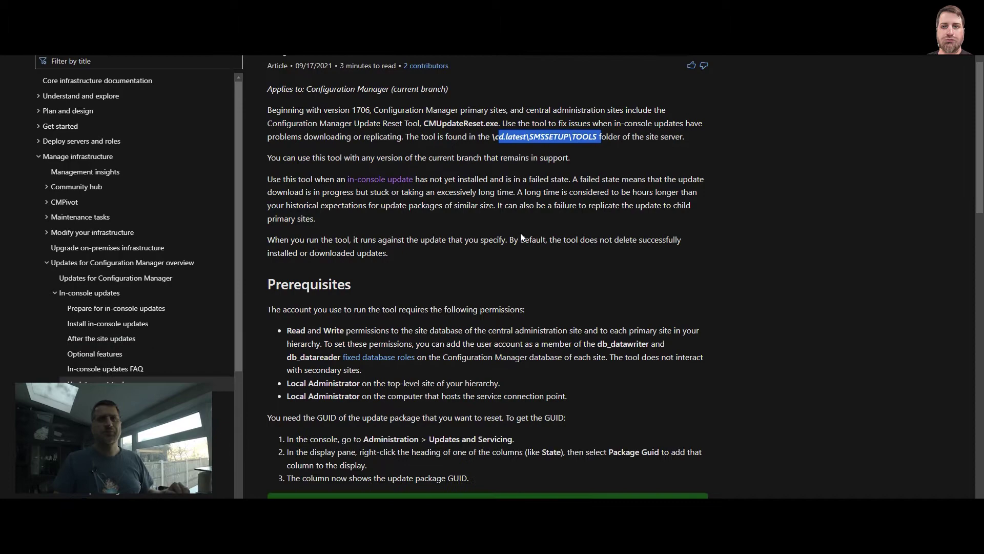
scroll(518, 237, down, 3)
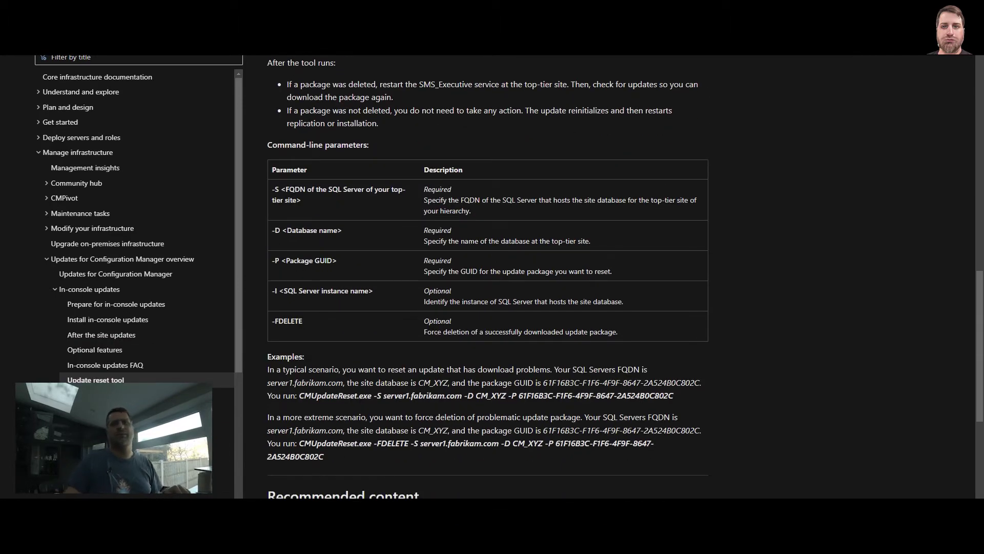
drag(423, 187, 402, 298)
click(355, 301)
scroll(356, 302, up, 20)
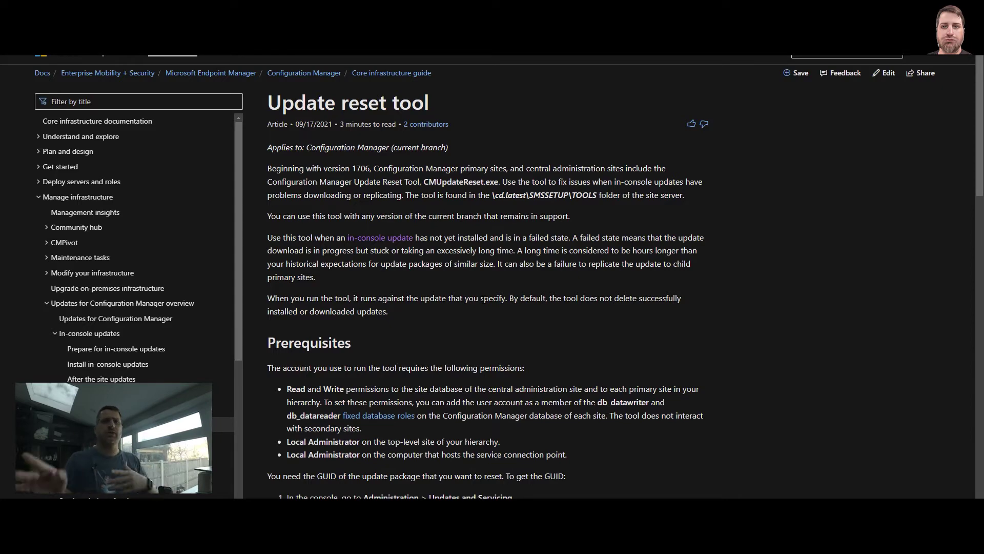
key(super+Down)
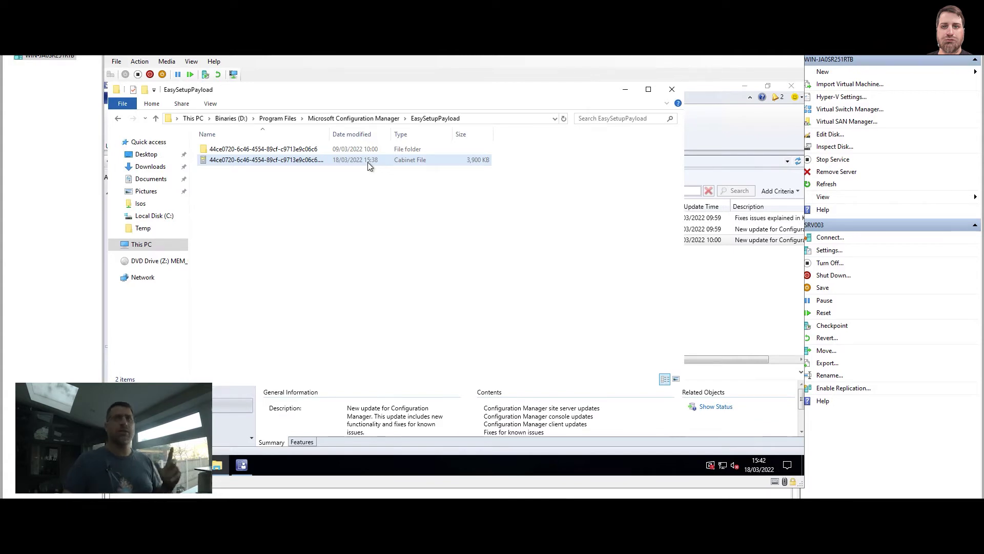
Try deleting the package .cab file and cancel the Folder In Use warning
click(365, 160)
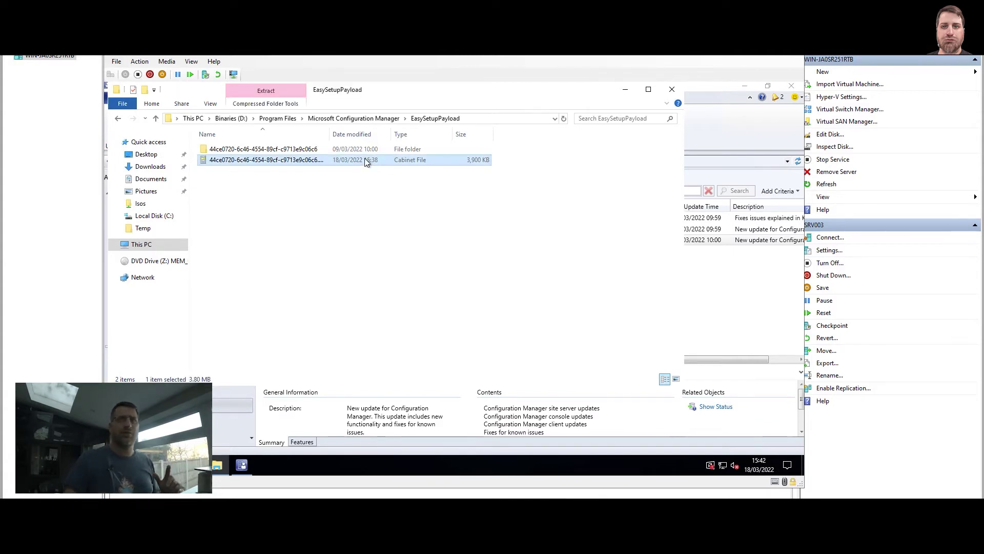
key(Delete)
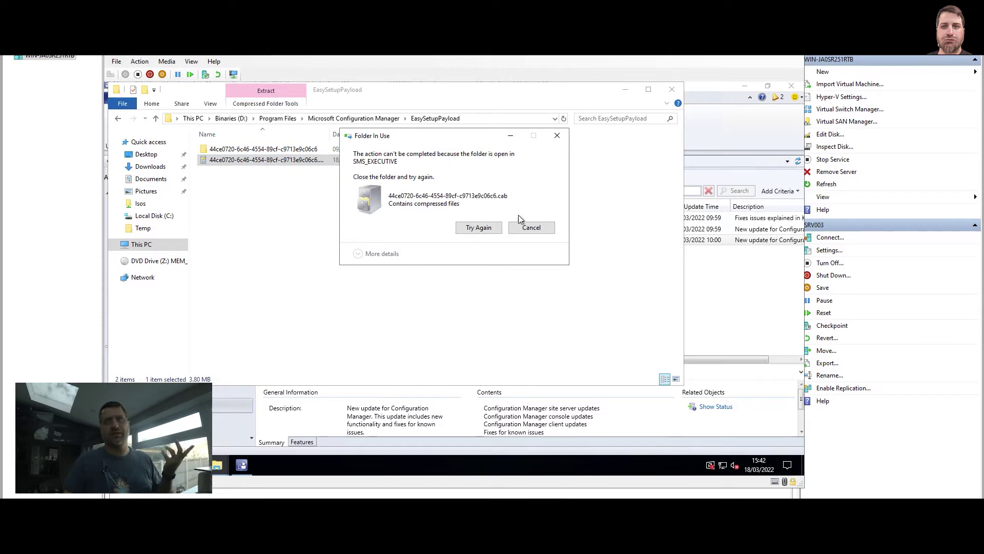
click(540, 226)
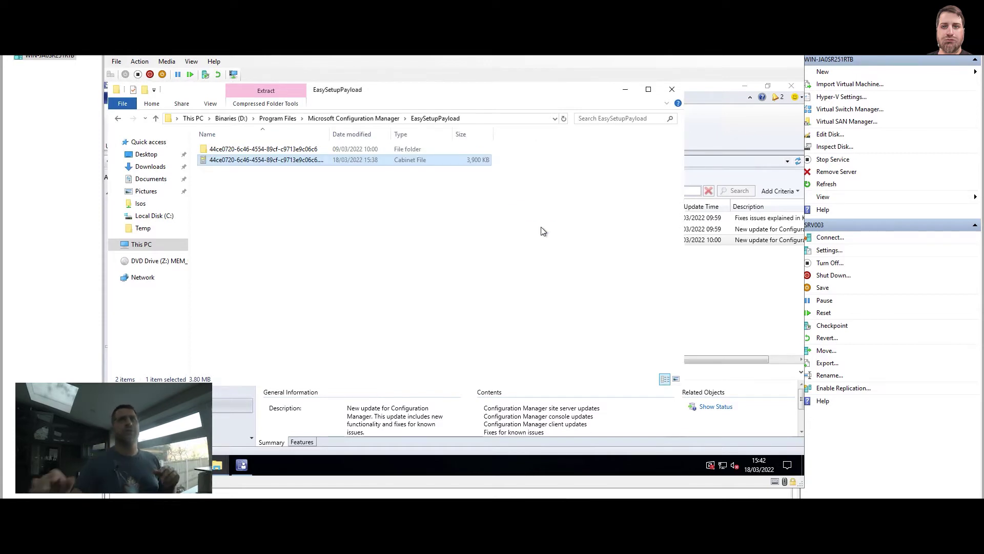
click(543, 230)
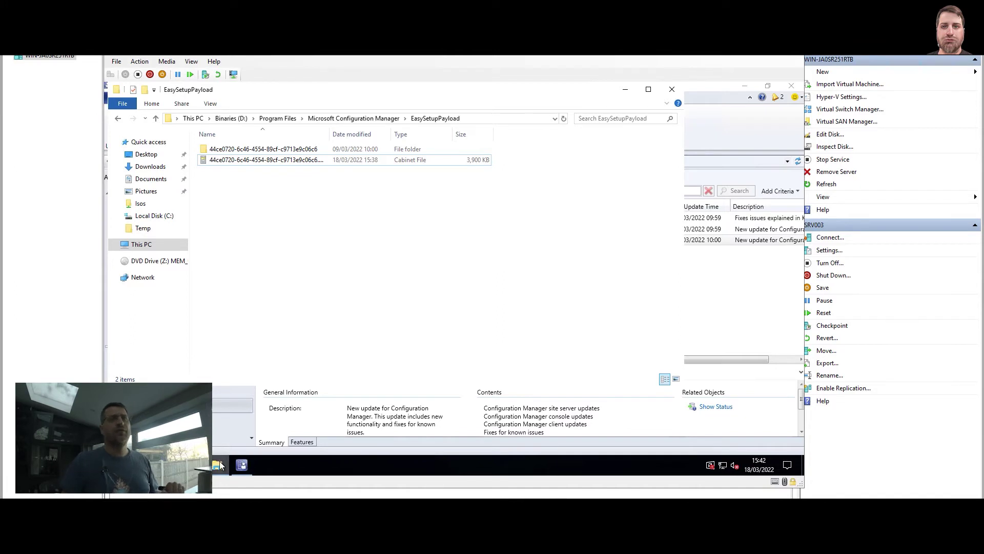
Navigate to Microsoft Configuration Manager\cd.latest\SMSSETUP\TOOLS\CMUpdateReset, allowing access to cd.latest
click(379, 118)
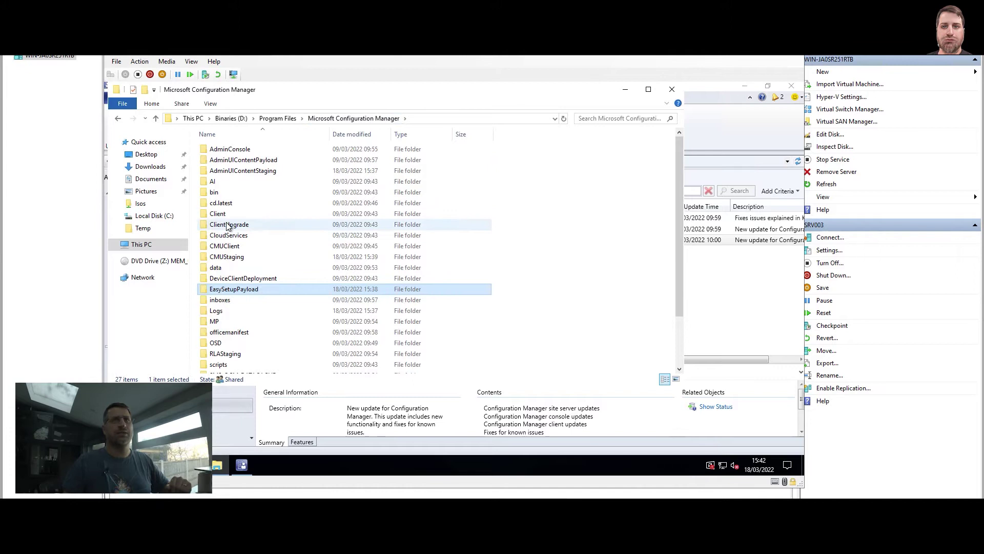
double_click(225, 203)
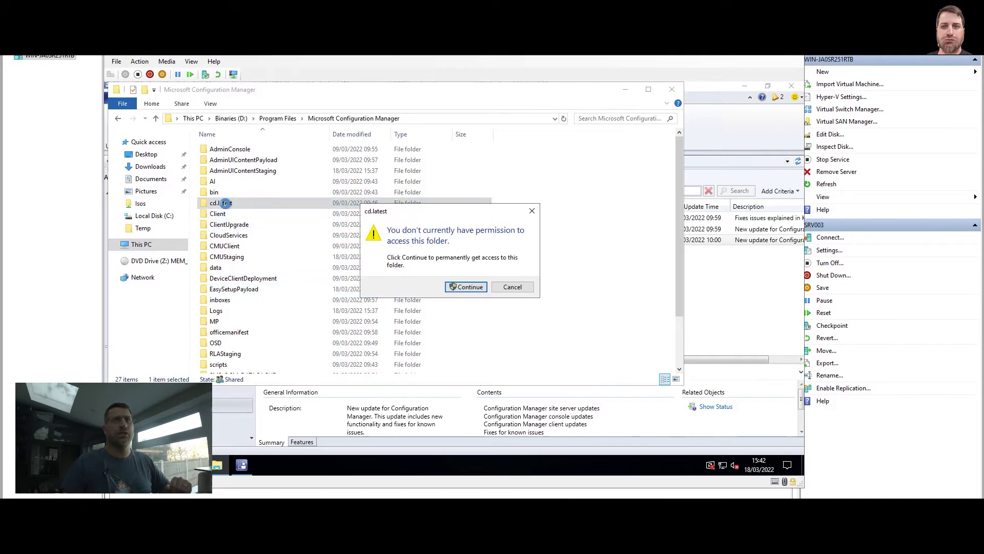
click(473, 287)
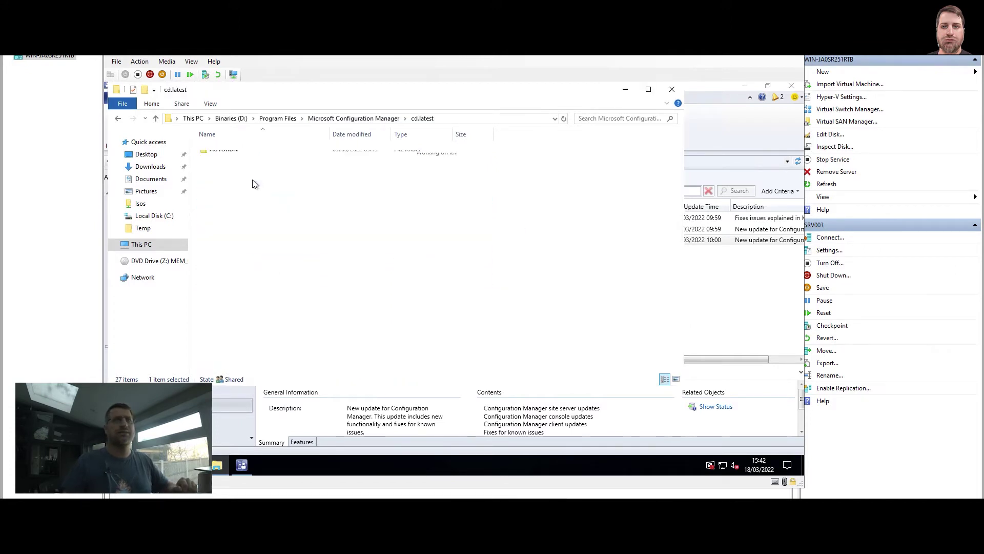
double_click(236, 181)
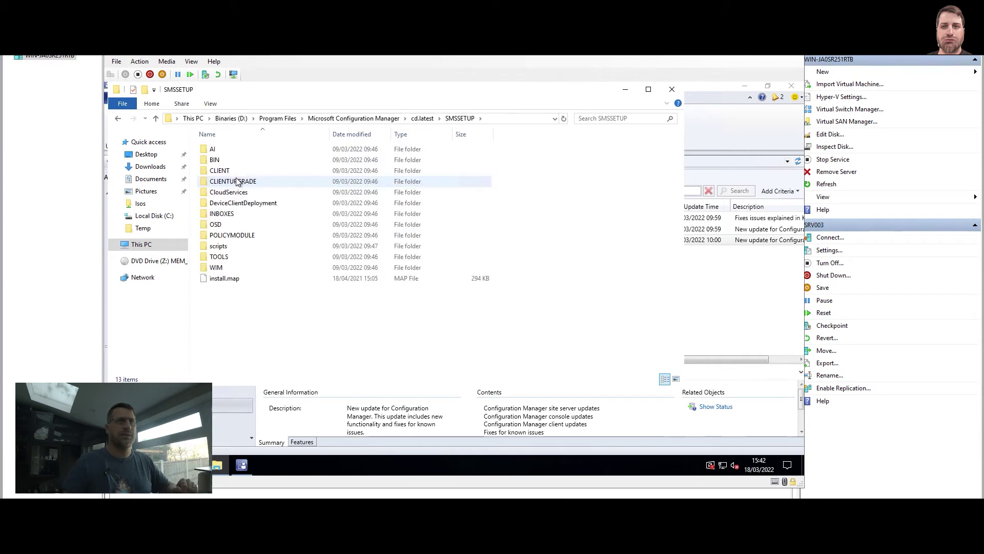
double_click(223, 260)
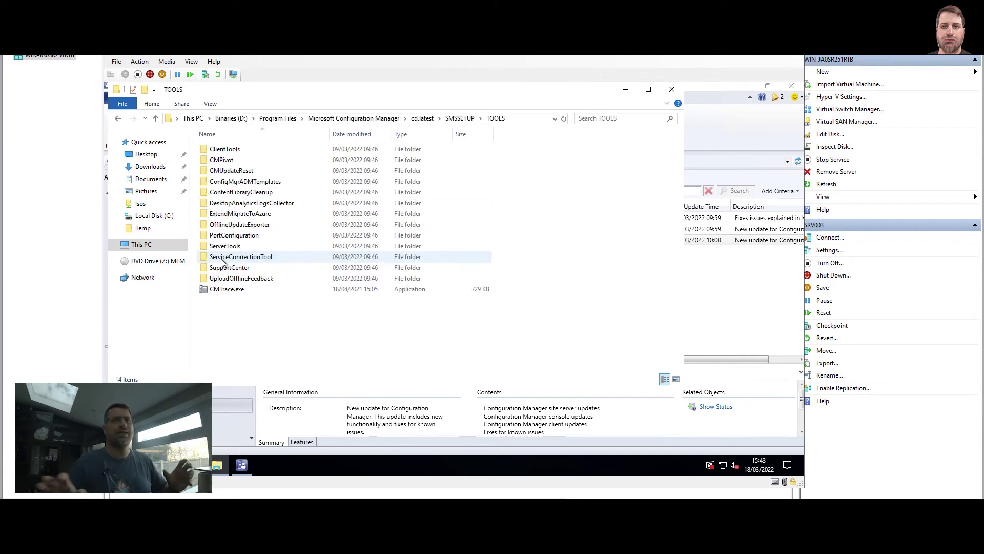
double_click(239, 171)
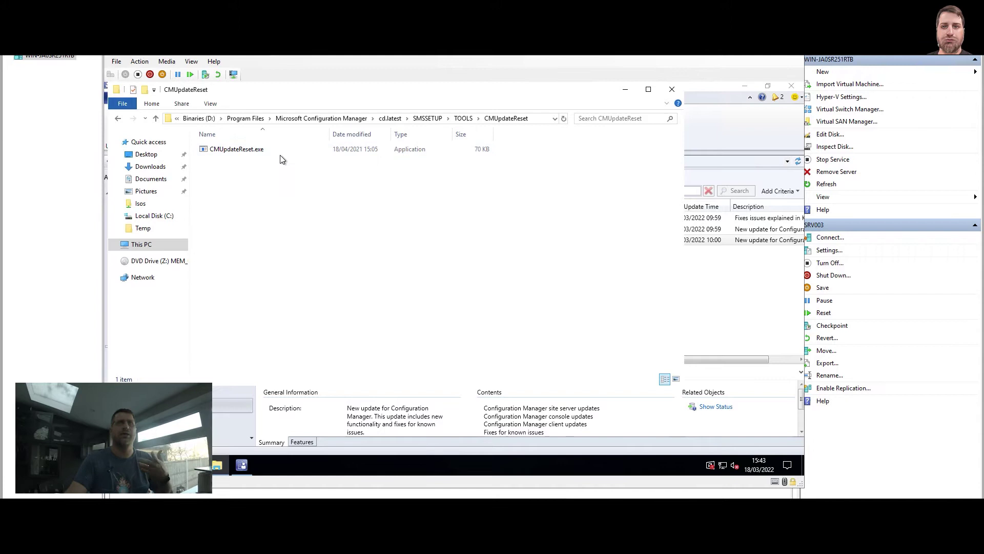
Copy the CMUpdateReset folder path and launch Command Prompt as administrator
click(539, 118)
key(ctrl+c)
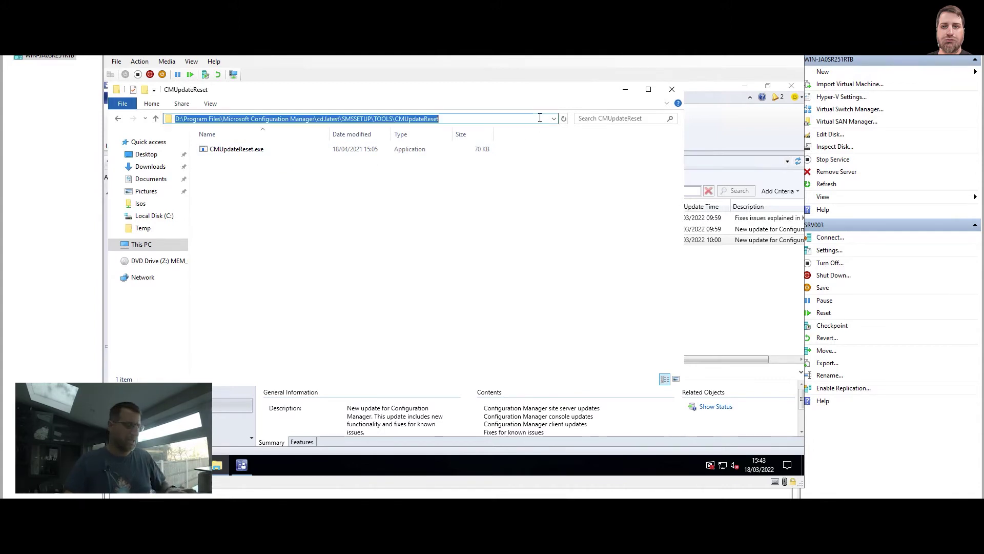
key(super)
text(cmd)
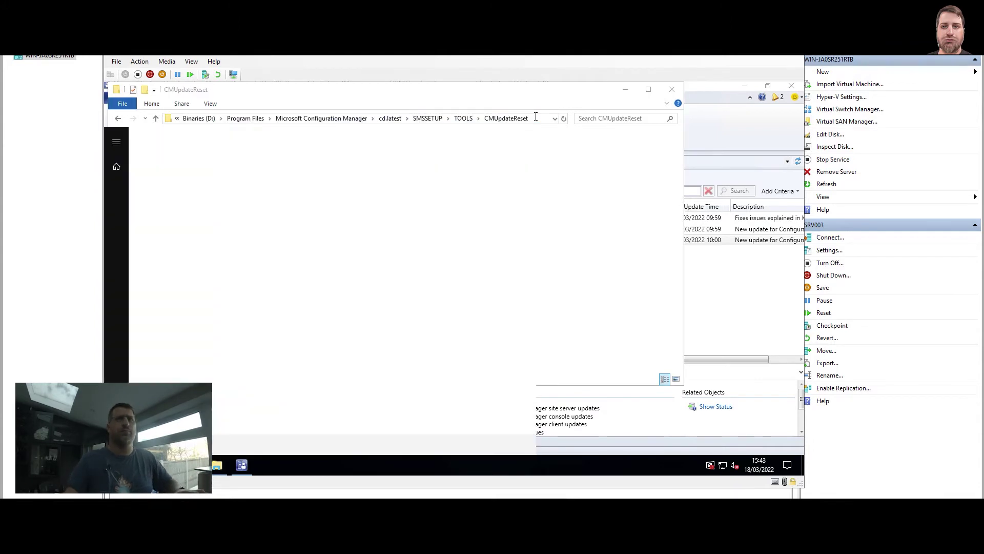
right_click(196, 187)
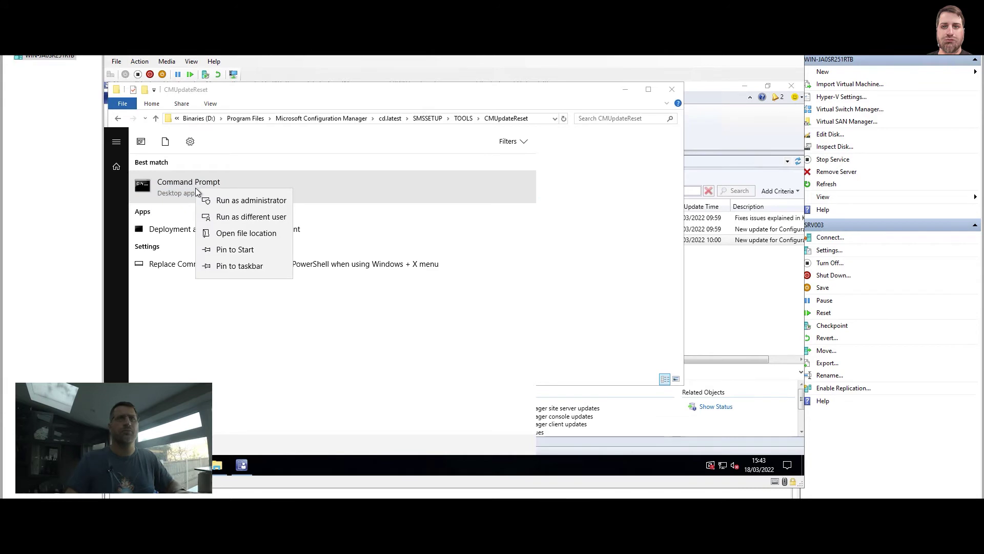
click(235, 200)
click(399, 334)
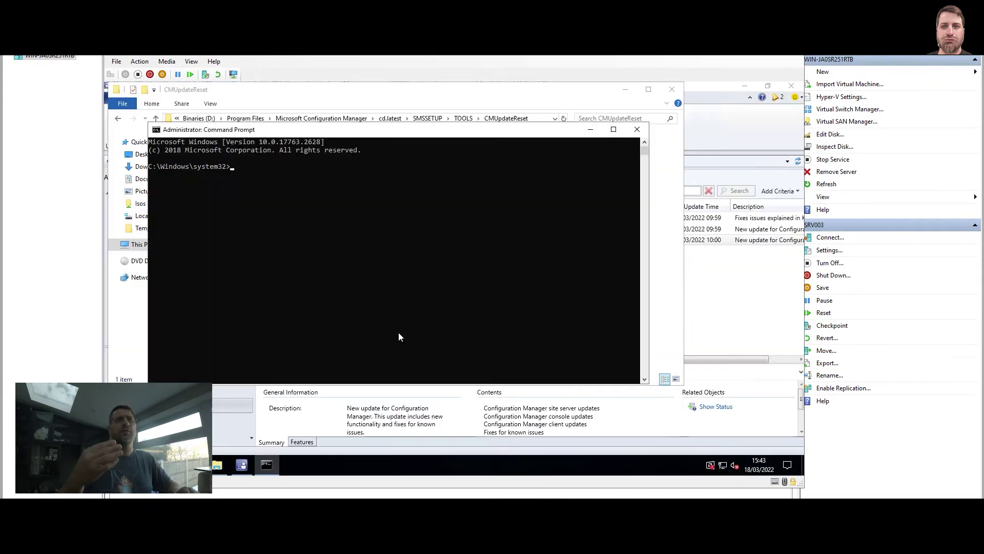
Change to the D: CMUpdateReset folder, show CMUpdateReset.exe's help, and paste the -FDELETE reset command
text(d:)
key(Return)
text(cd)
key(ctrl+v)
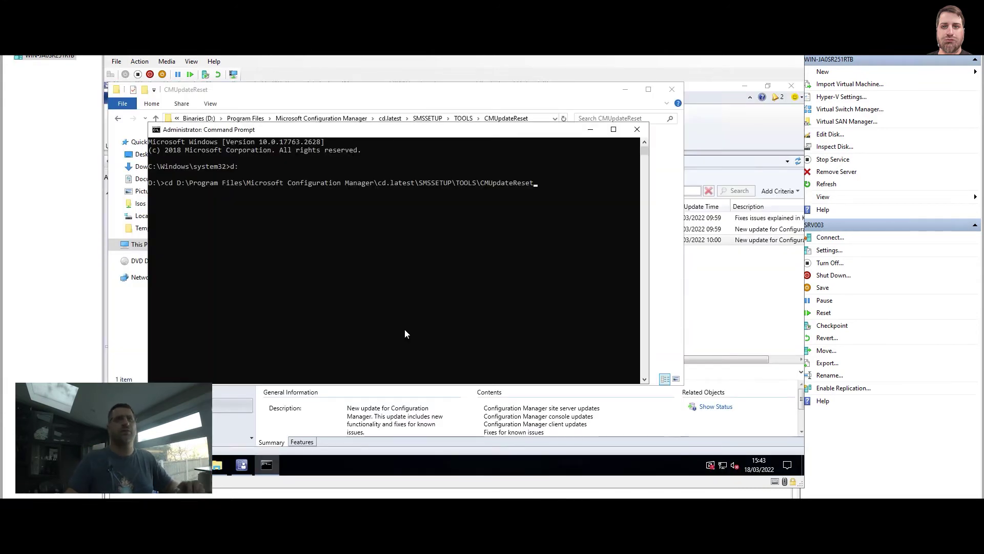
key(Return)
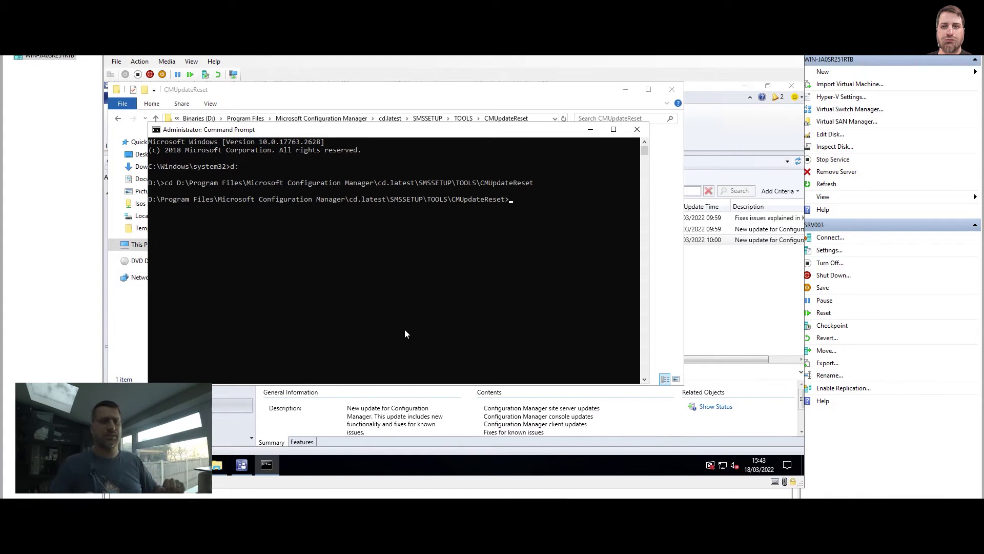
text(CMUpdateReset.exe /?)
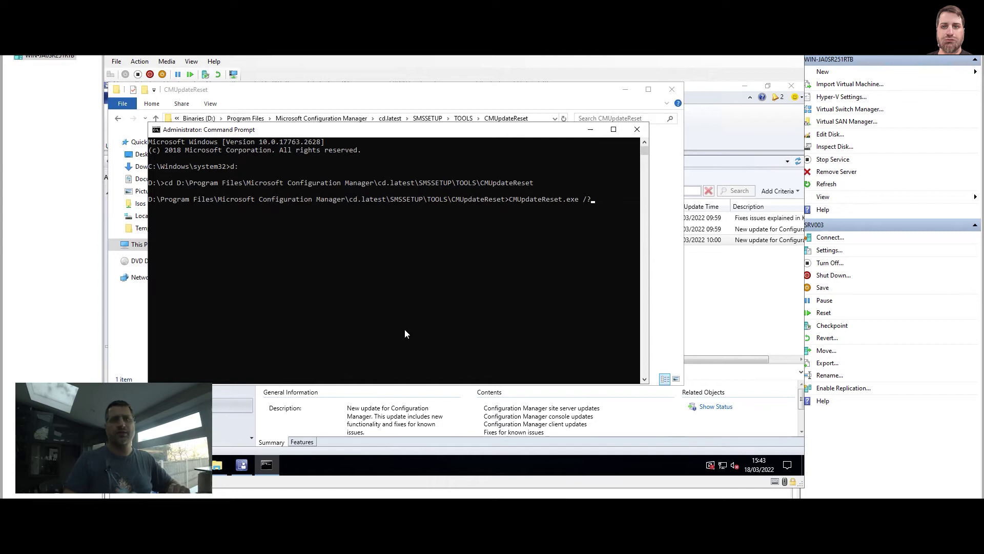
key(Return)
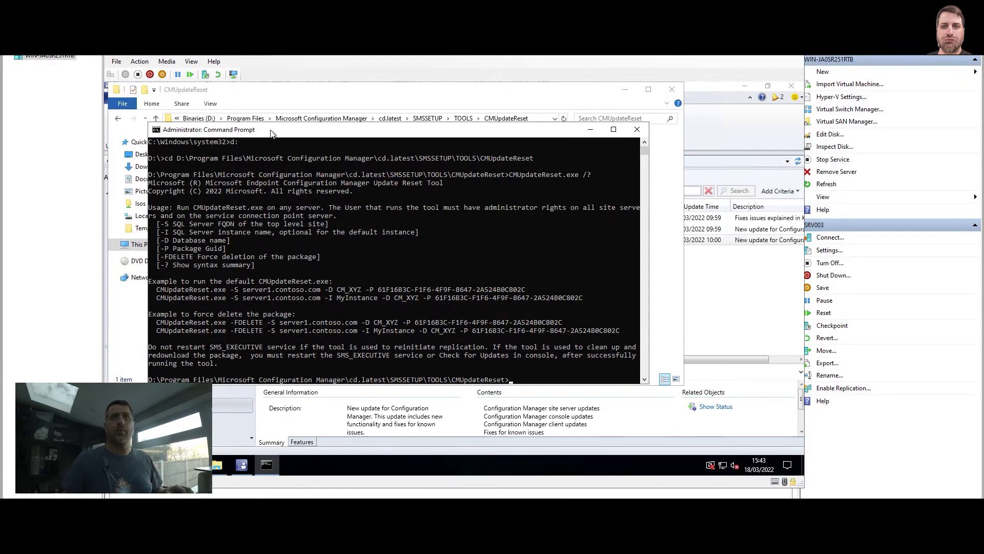
right_click(277, 204)
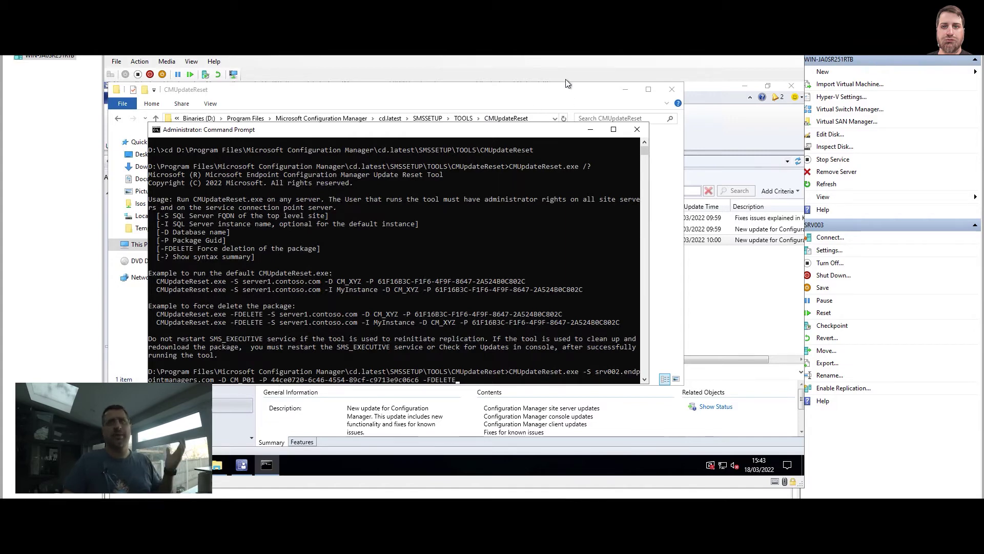
Add the Package Guid column to the Updates and Servicing list and scroll right to read the 2111 GUID
click(713, 90)
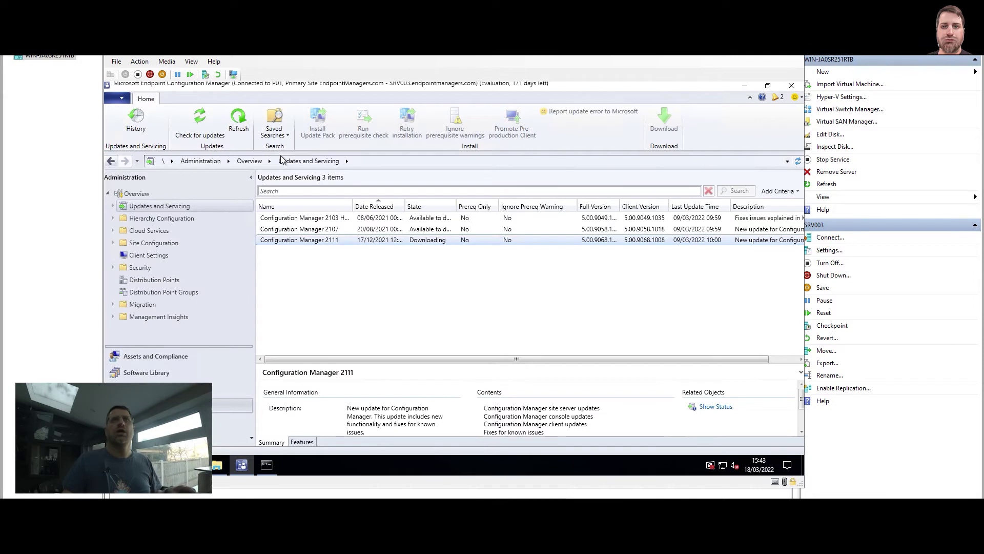
right_click(291, 206)
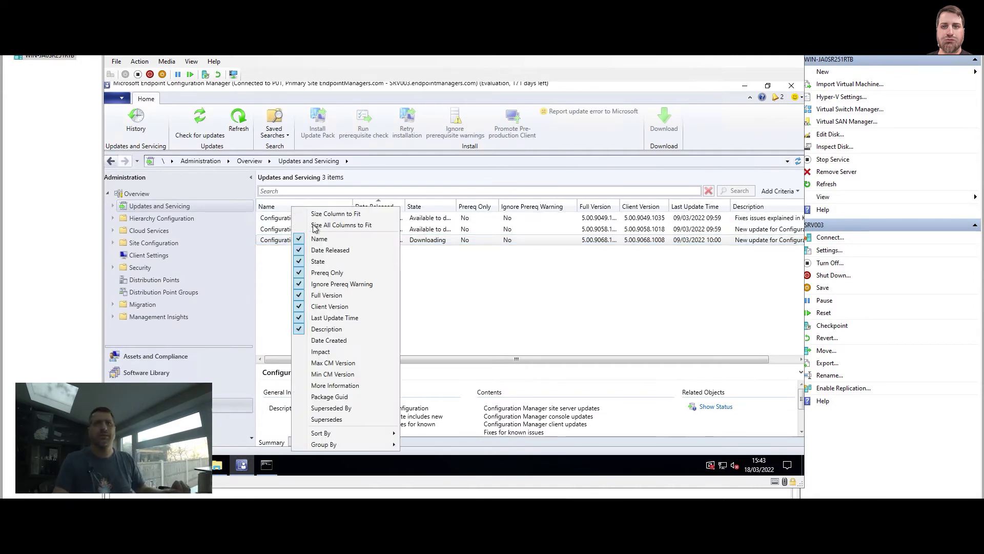
click(347, 397)
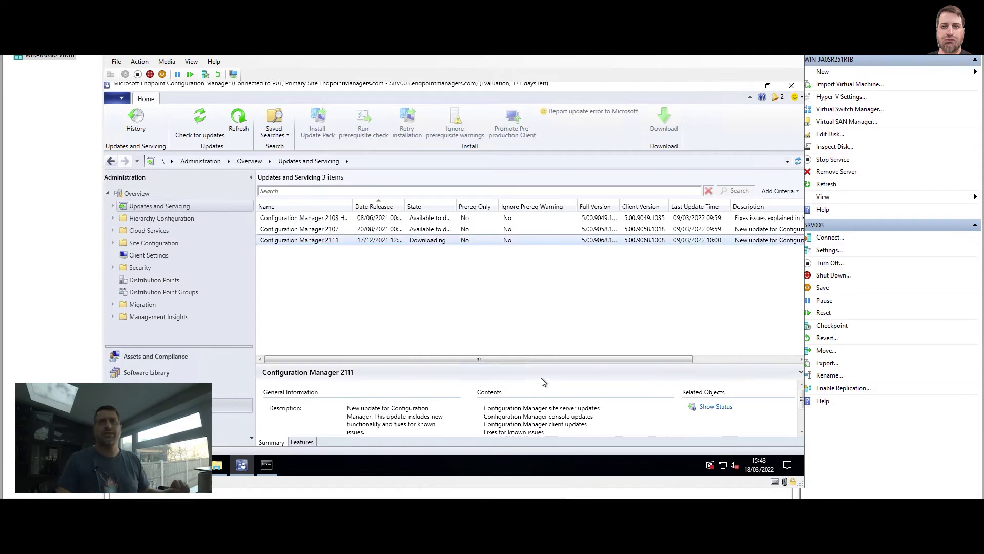
drag(617, 358, 748, 360)
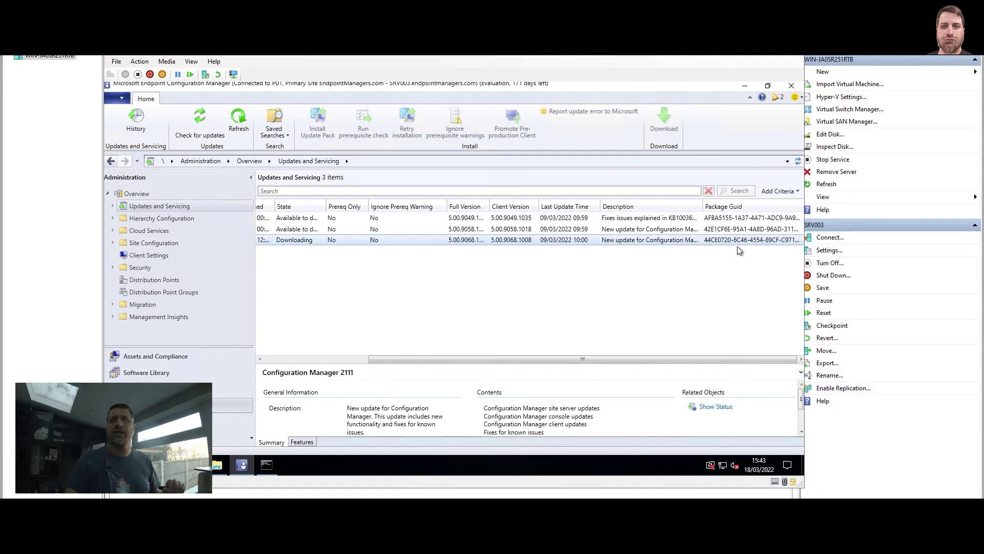
click(215, 465)
Reopen EasySetupPayload to see the 44ce0720 package folder, then return to the administrator Command Prompt
click(294, 120)
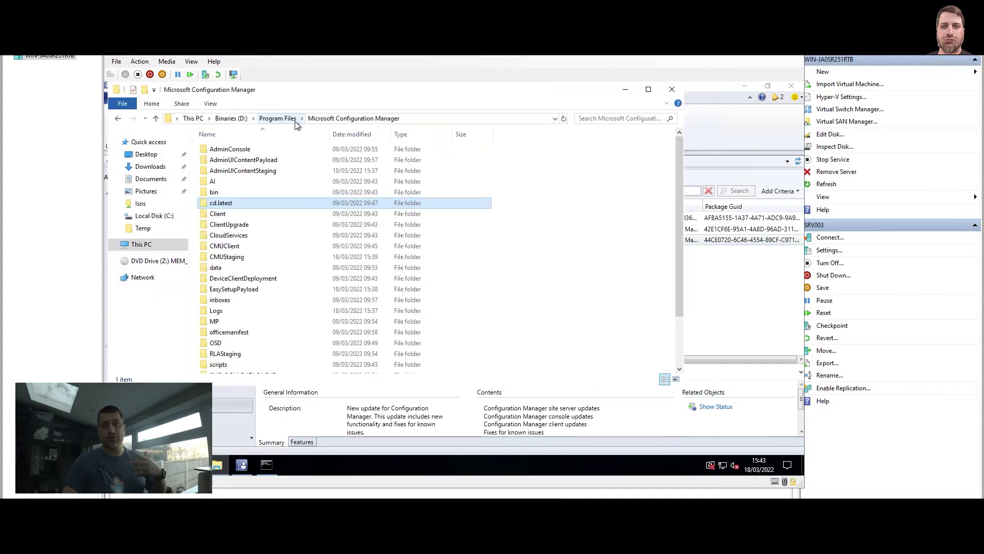
double_click(276, 290)
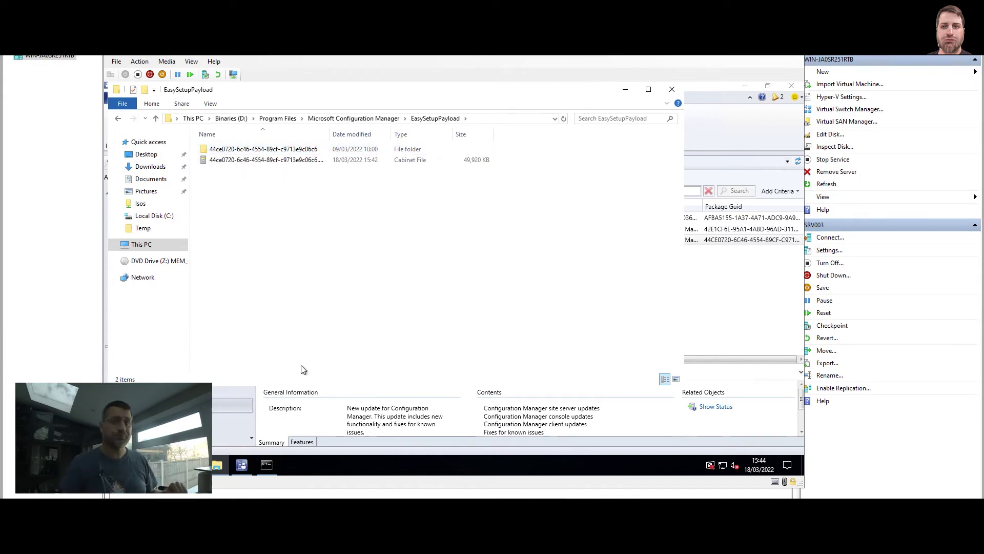
click(267, 464)
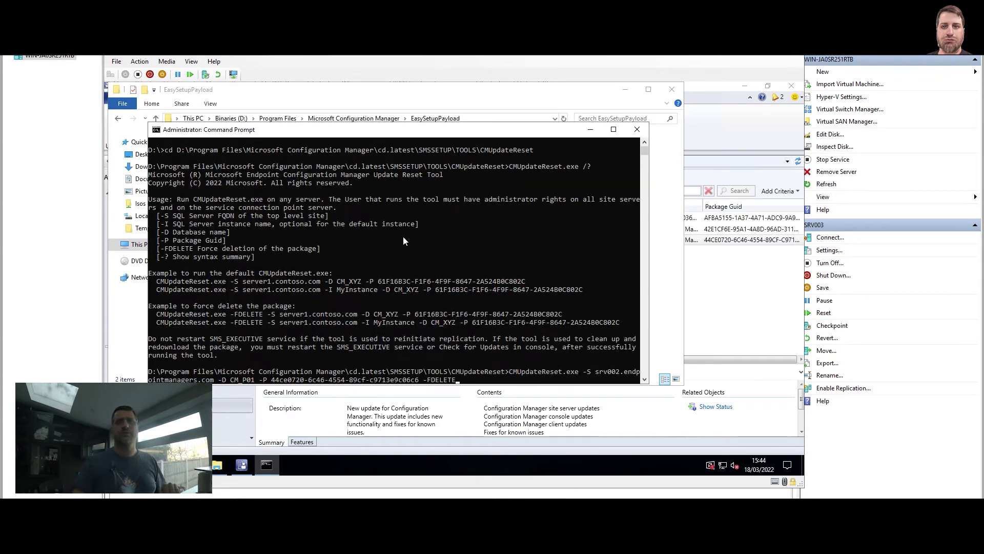
Run the CMUpdateReset.exe -FDELETE command, confirm with Y, and review the 0x80131500 error output
key(Return)
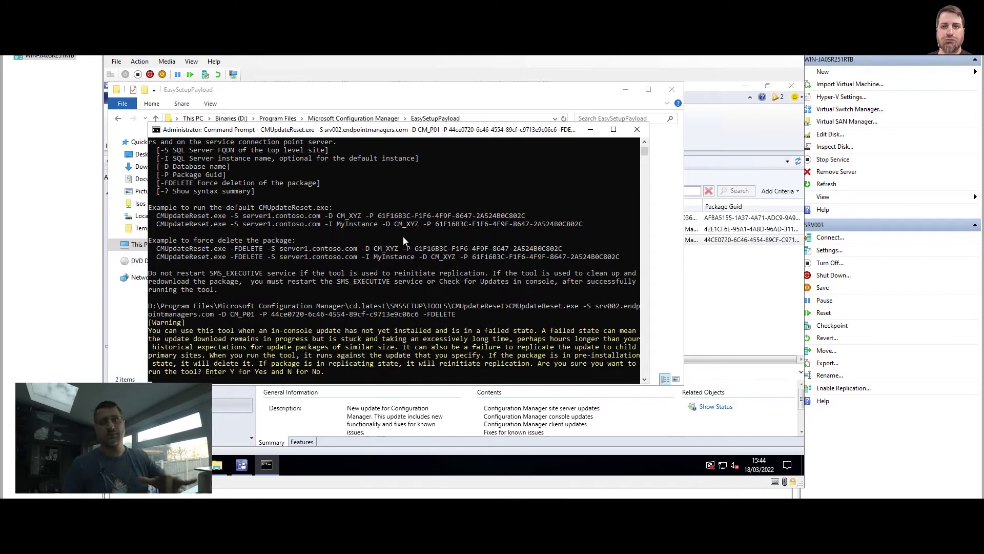
text(Y)
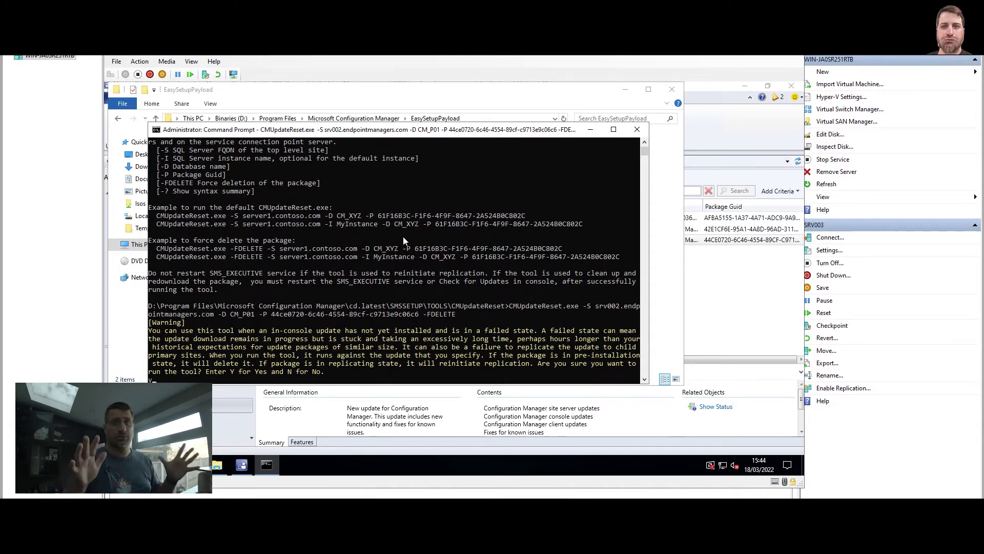
key(Return)
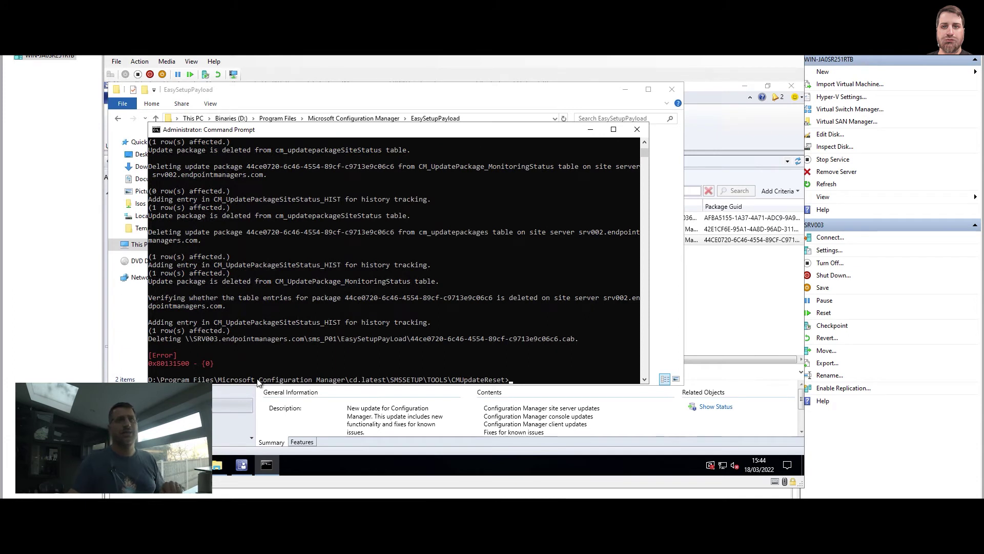
drag(151, 365, 180, 365)
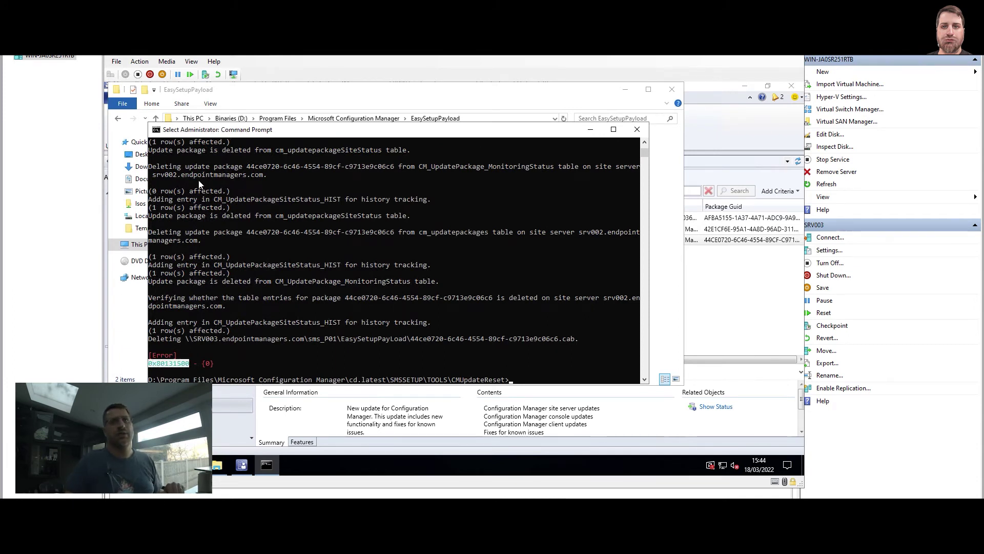
scroll(181, 174, up, 5)
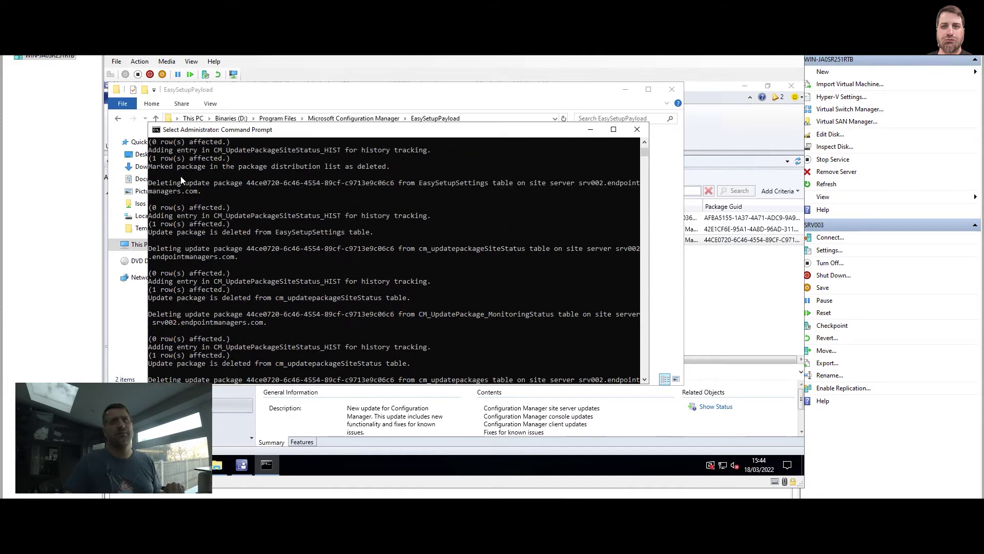
scroll(192, 271, down, 7)
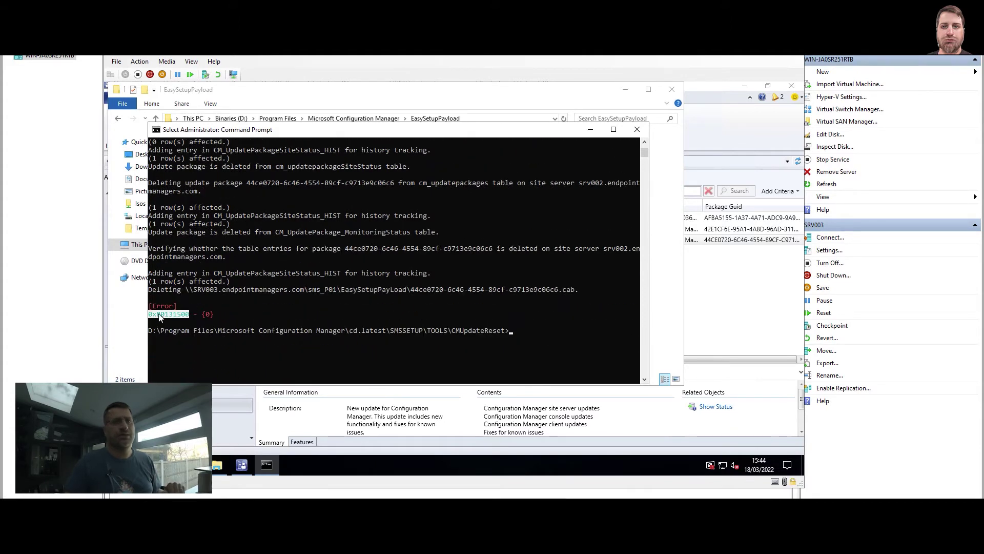
Show the EasySetupPayload folder and try the 44ce0720 cab (49,920 KB), which reports Folder In Use
click(242, 464)
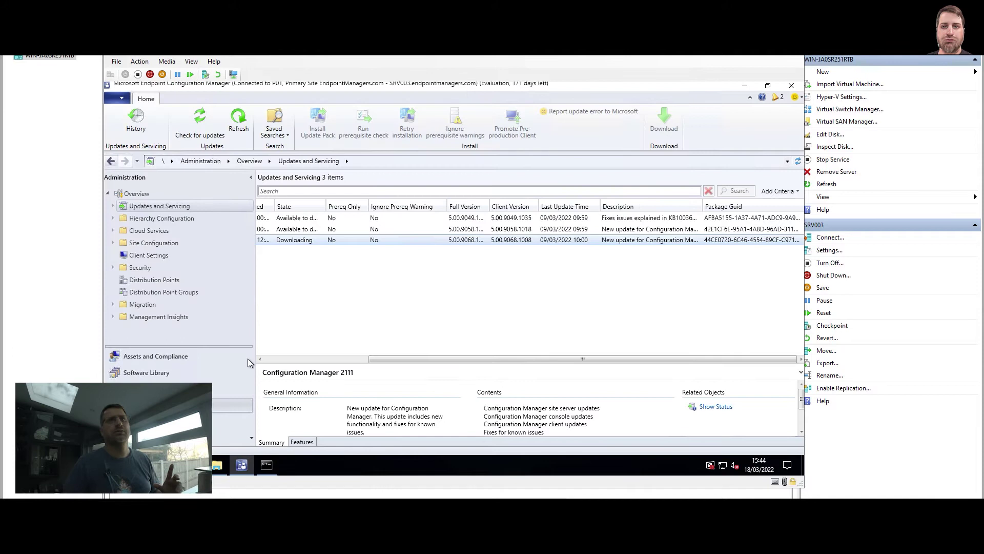
click(216, 465)
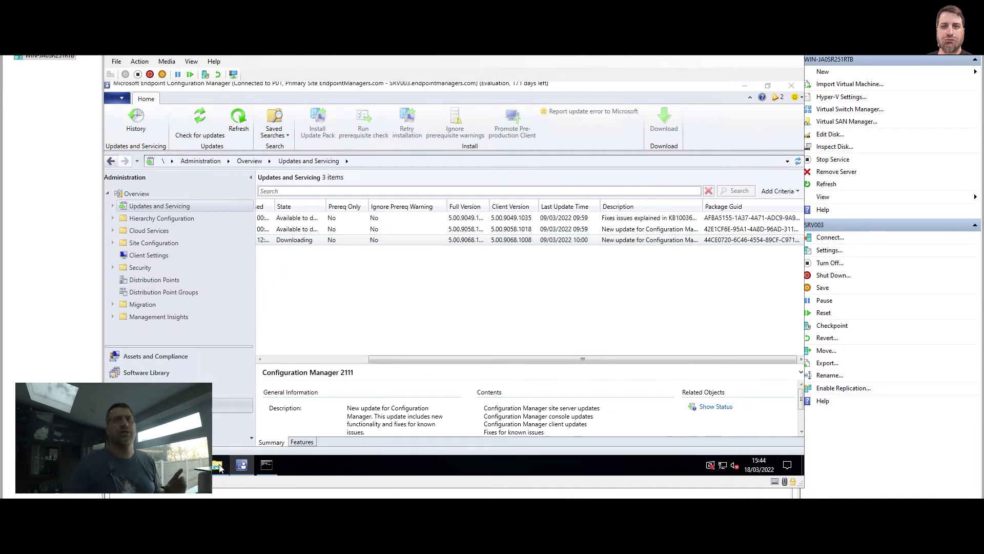
click(310, 163)
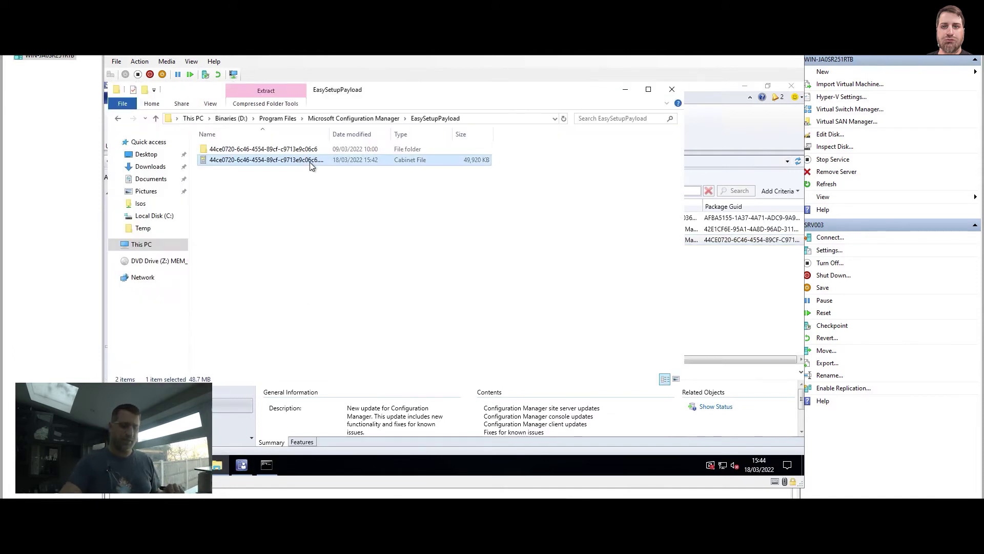
key(Delete)
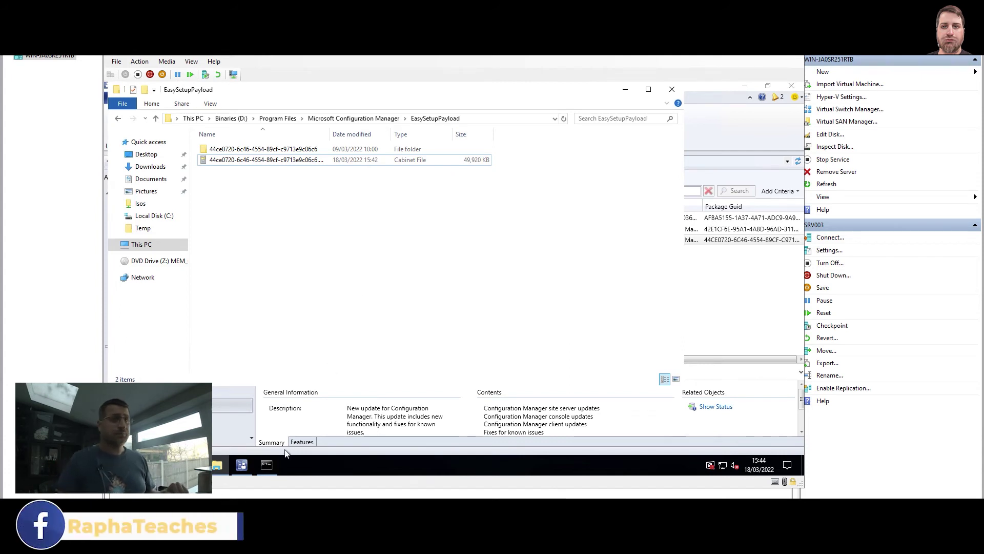
mouse_move(243, 464)
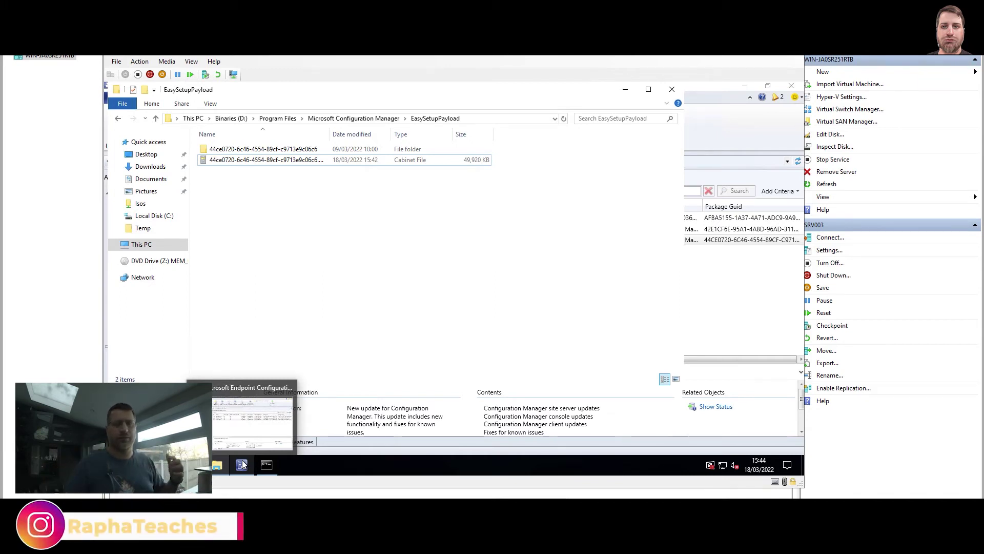
End the smsexec.exe process tree from Task Manager's Details list
click(298, 469)
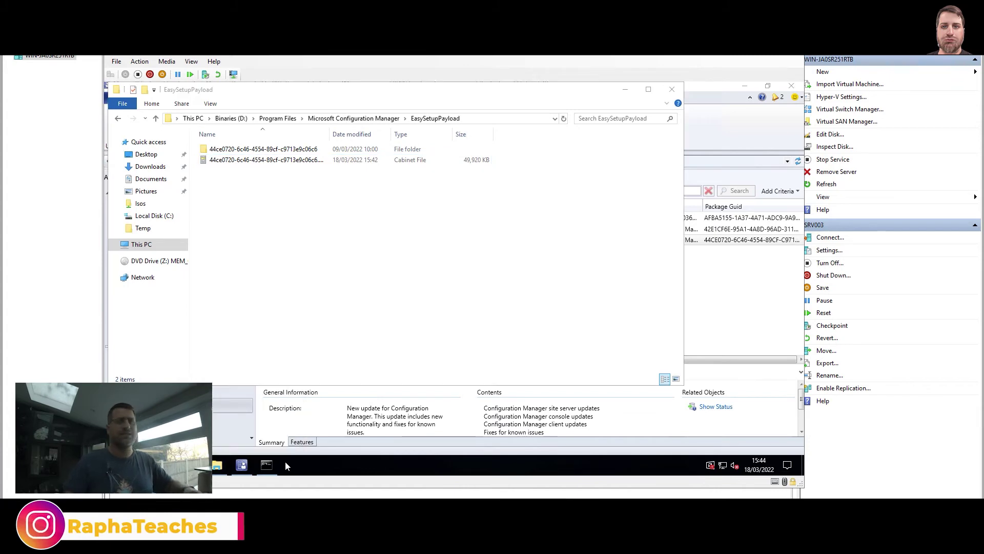
key(ctrl+shift+Escape)
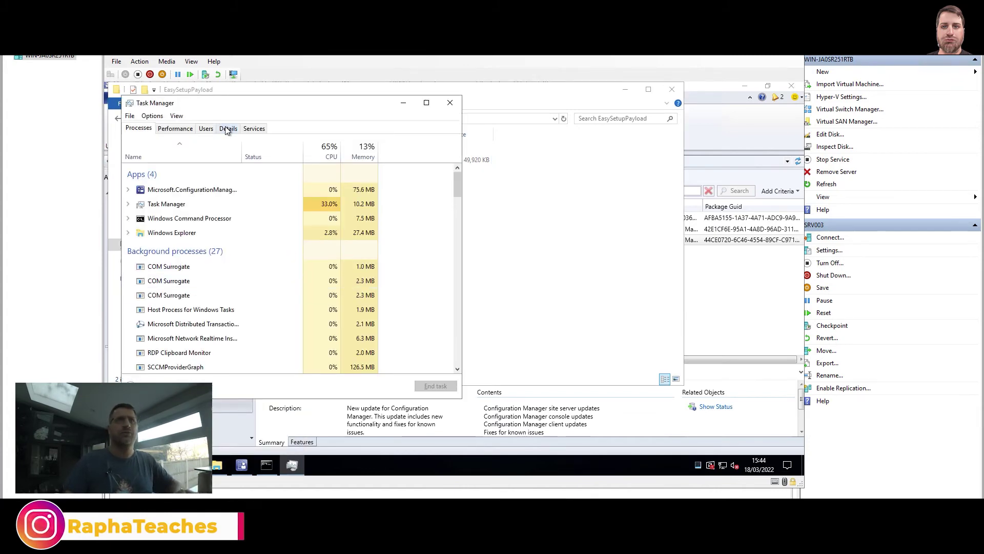
click(227, 131)
click(188, 209)
text(sms)
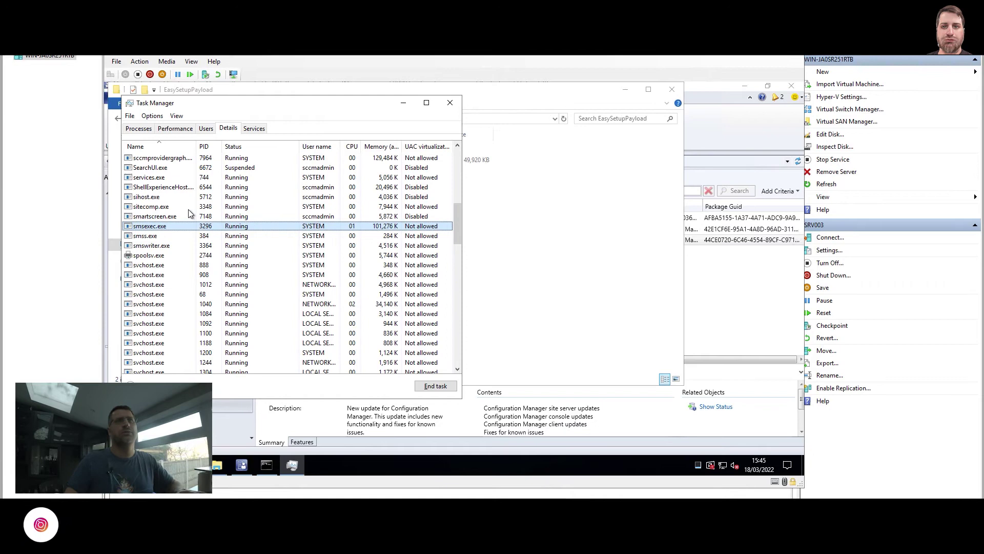
right_click(173, 227)
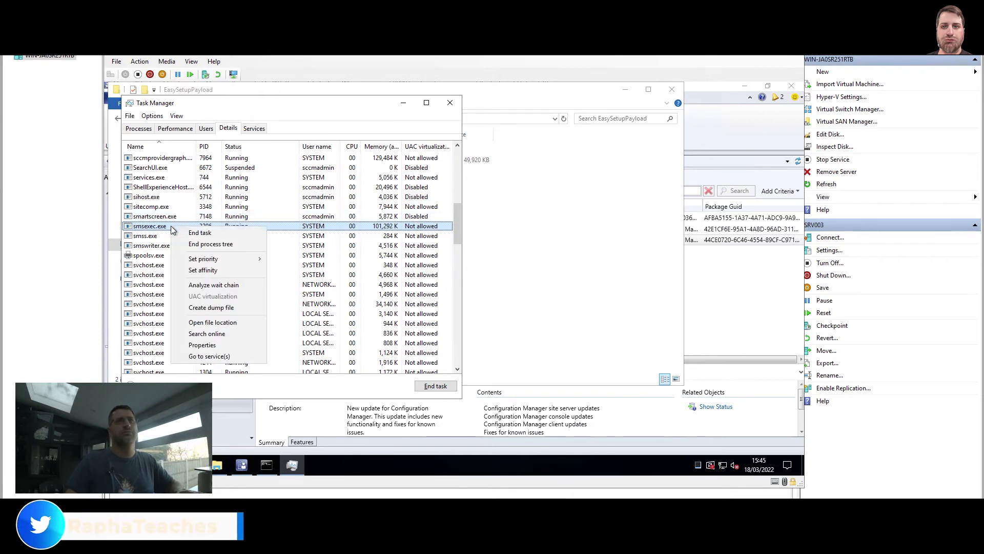
click(206, 245)
click(440, 297)
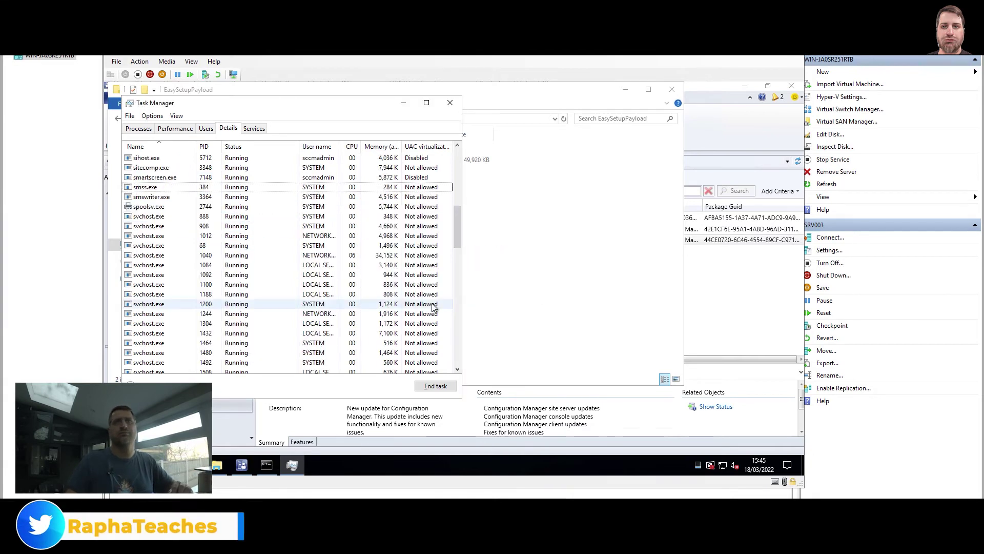
click(547, 264)
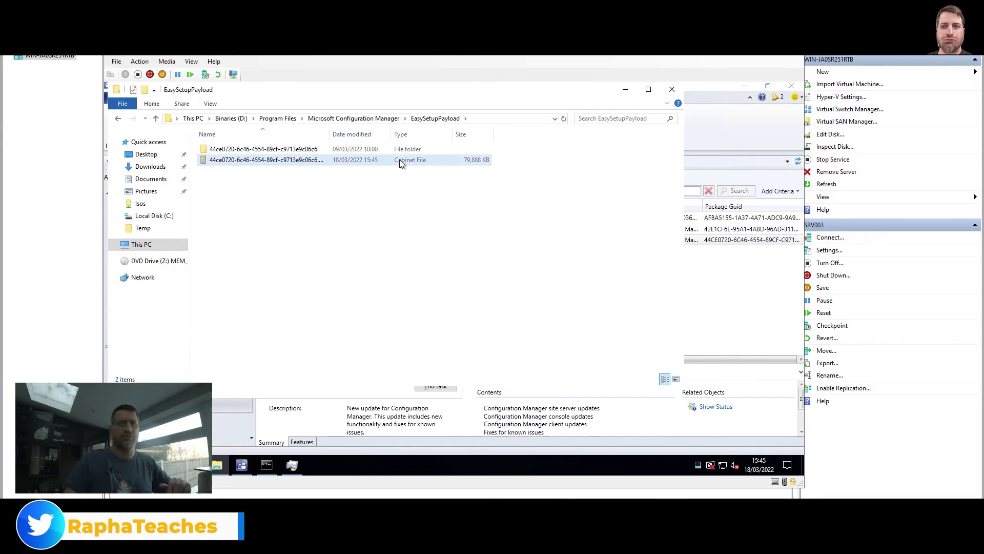
Rerun CMUpdateReset.exe -FDELETE with Y; it fails with 0x80131500 because SMS_EXECUTIVE is stopped
click(270, 468)
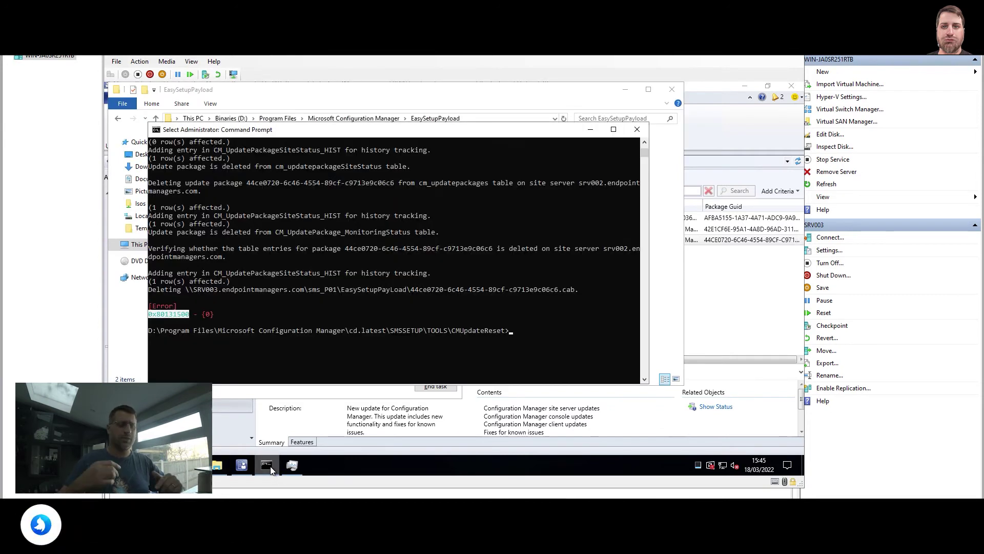
key(Up)
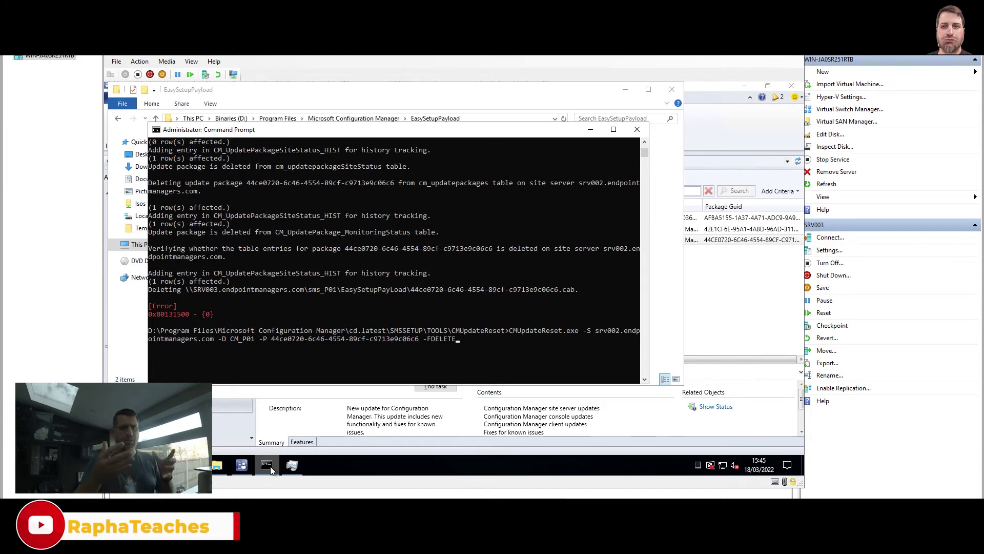
key(Return)
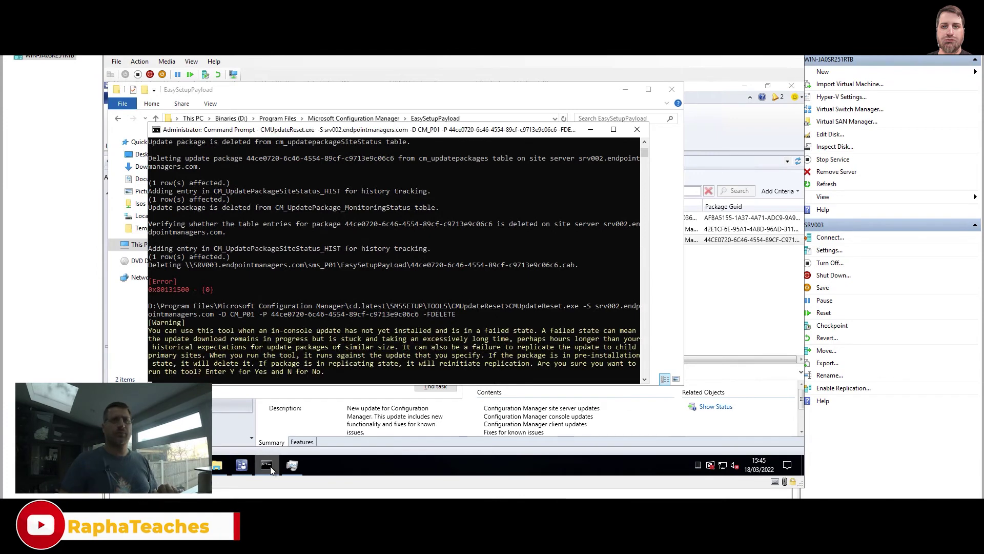
text(Y)
key(Return)
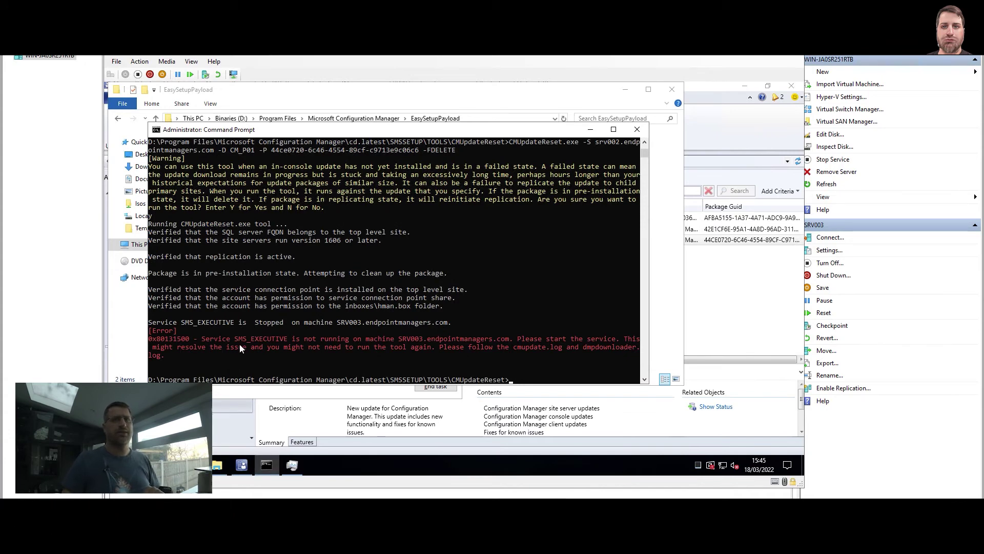
drag(234, 339, 447, 343)
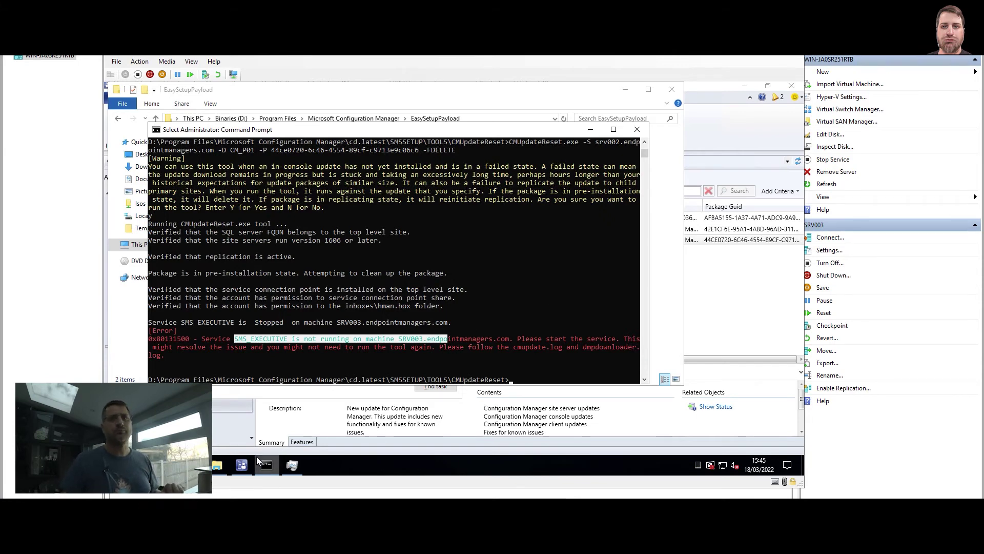
key(super+r)
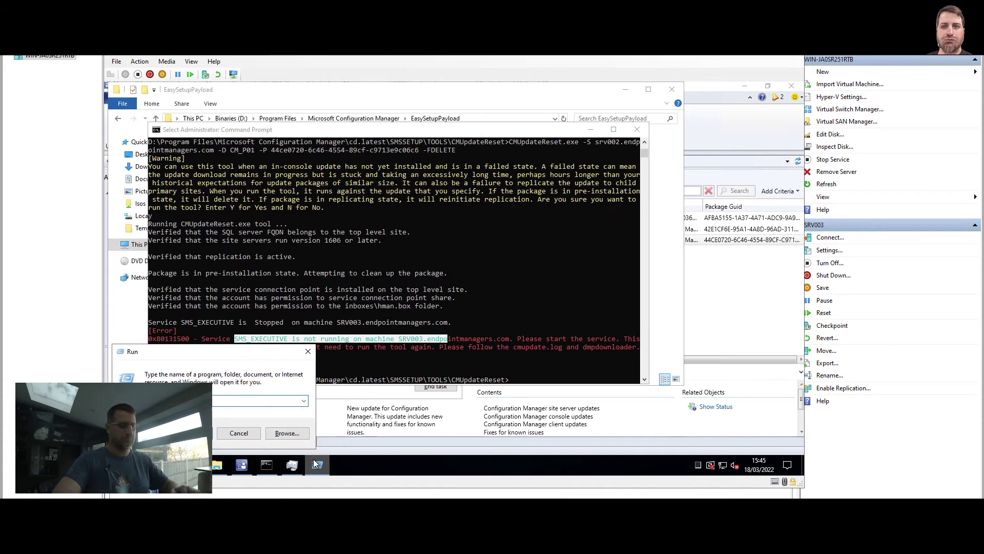
Start the SMS_EXECUTIVE service from services.msc
text(services.msc)
key(Return)
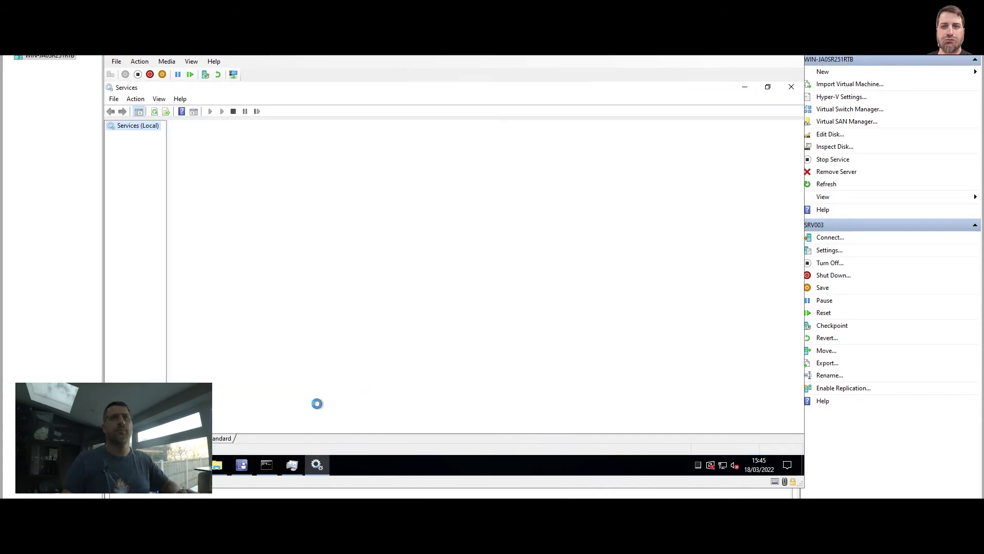
click(336, 219)
text(sms)
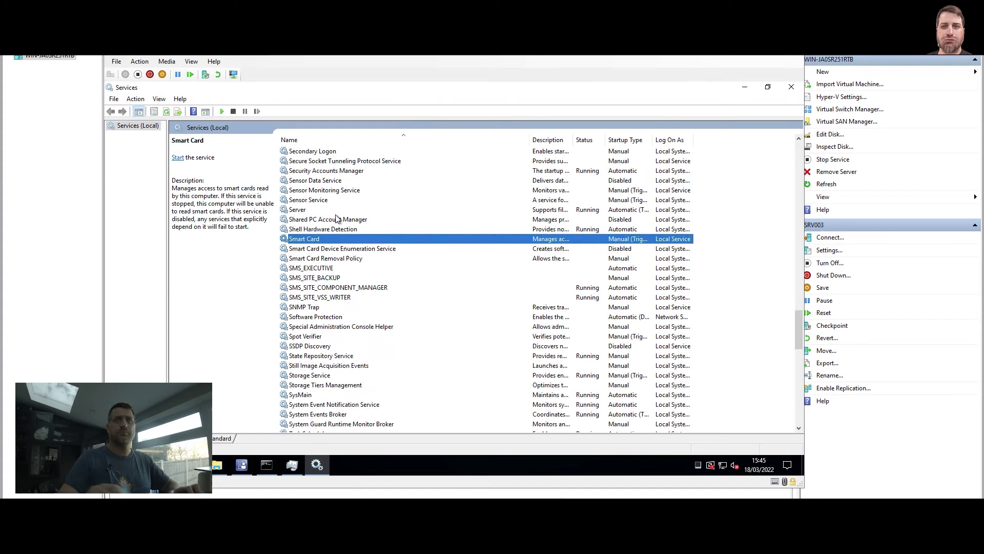
click(221, 112)
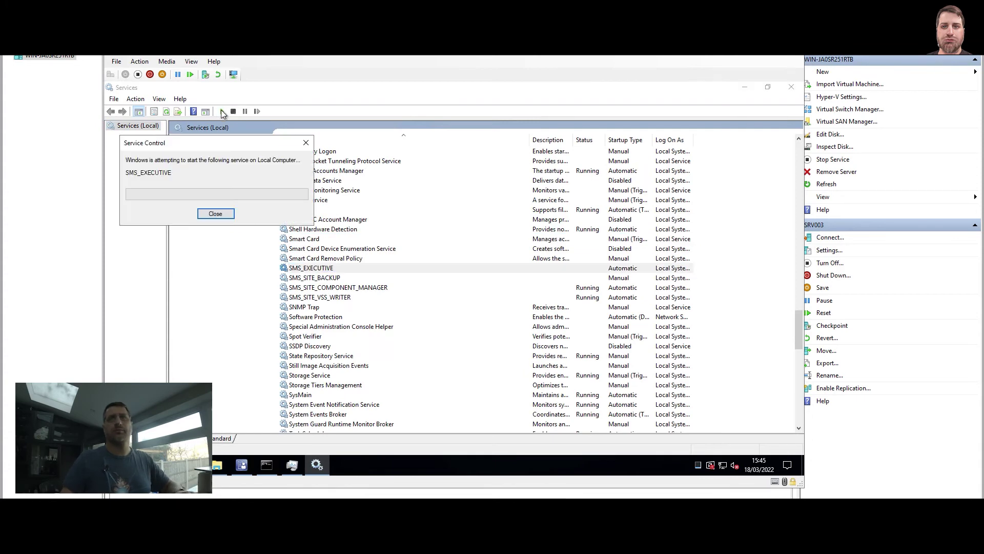
Recall the CMUpdateReset.exe -FDELETE command for the 44ce0720 package at a fresh prompt
click(744, 87)
click(502, 270)
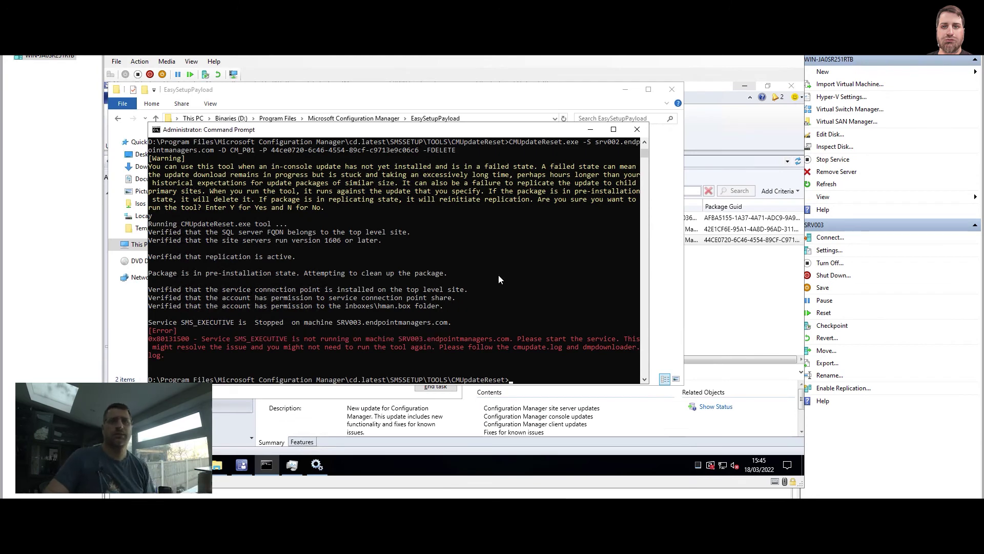
key(Up)
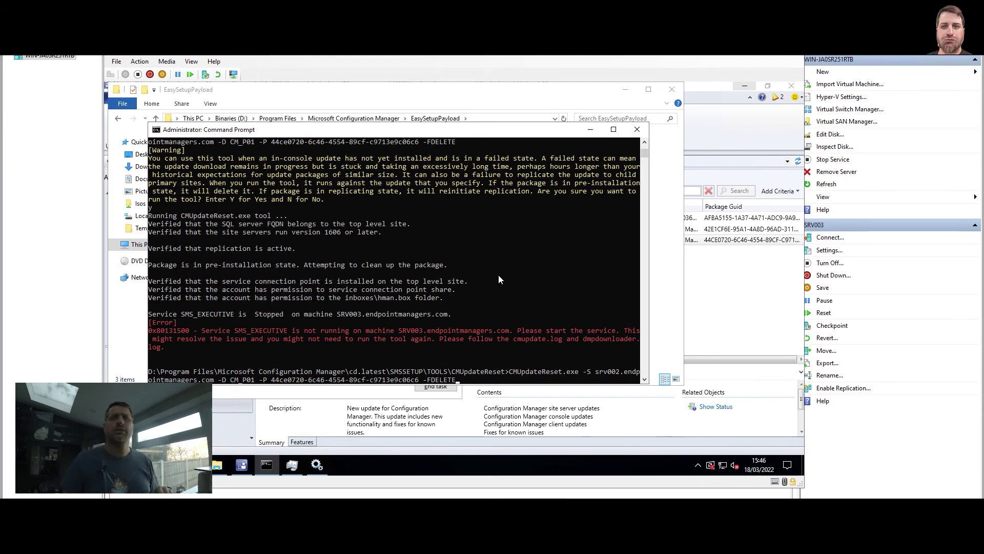
Run CMUpdateReset.exe -FDELETE again with Y, getting the green success message
key(Return)
text(Y)
key(Return)
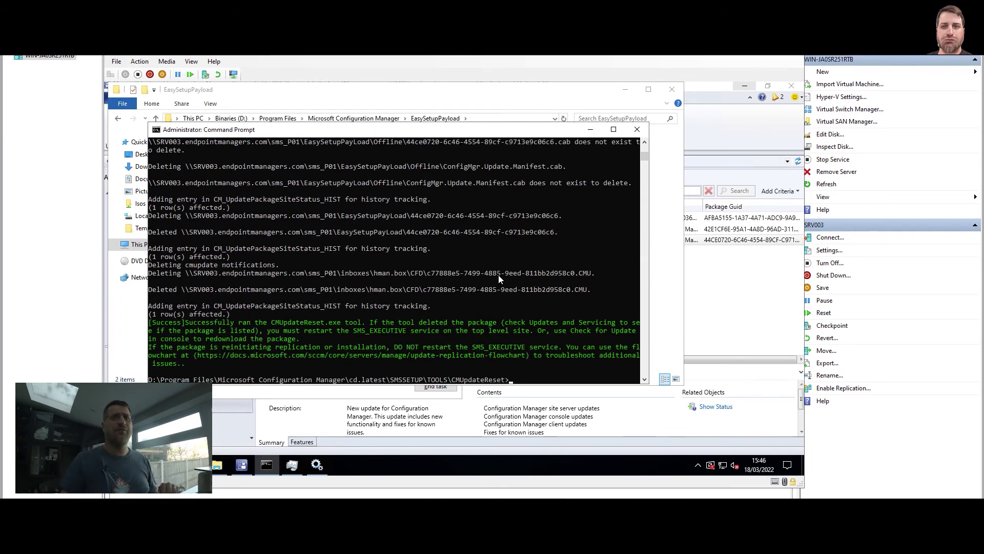
drag(148, 323, 373, 364)
click(217, 465)
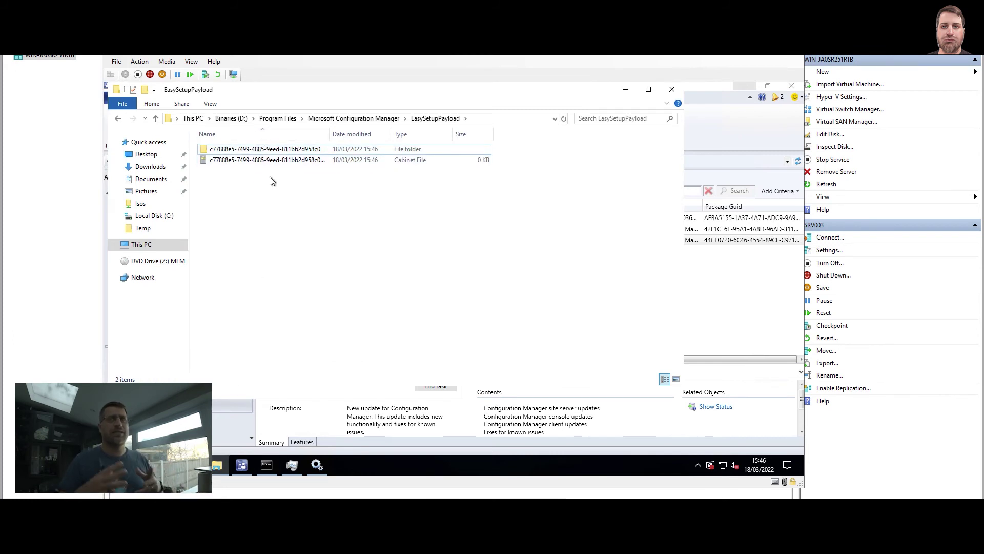
Refresh Updates and Servicing and select Configuration Manager 2111, now Available to download
click(689, 292)
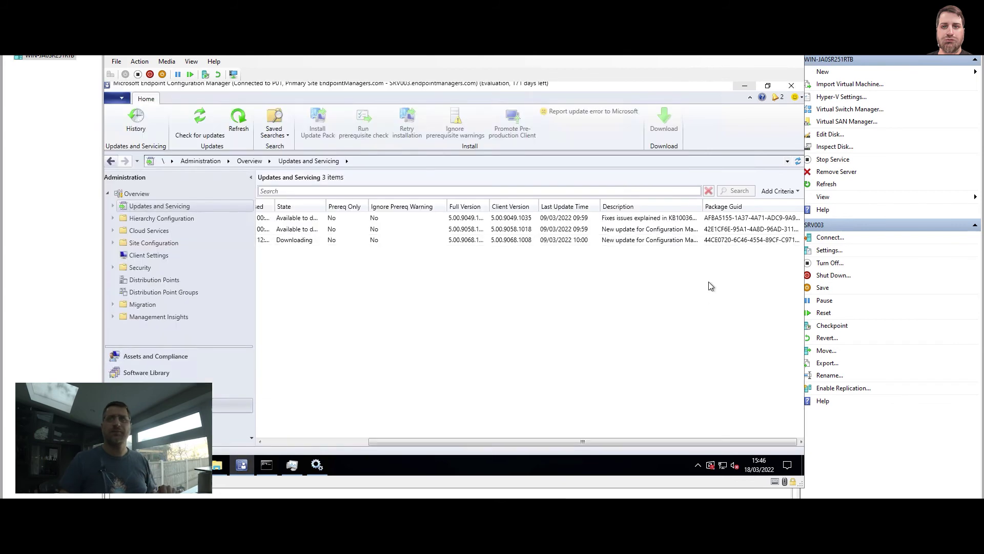
click(798, 162)
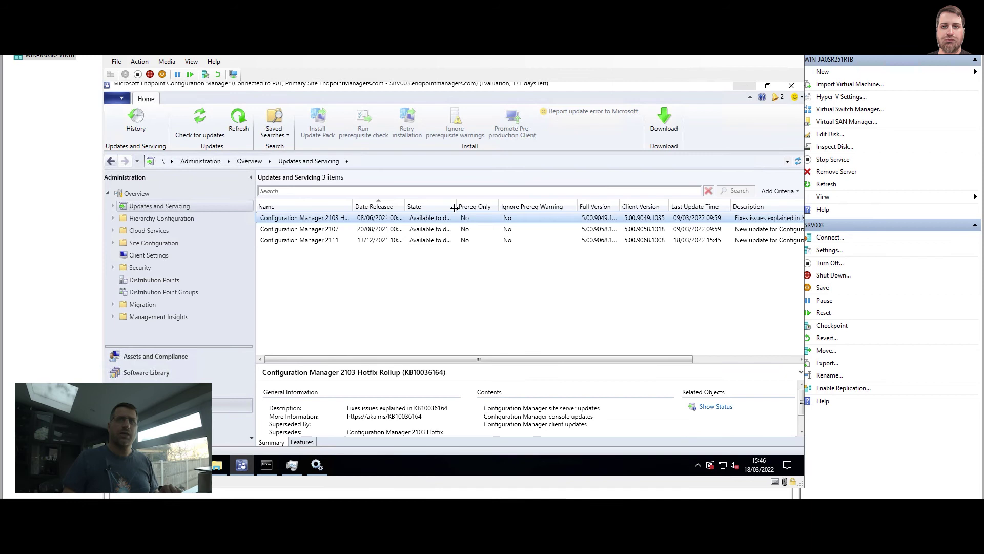
drag(456, 204, 438, 203)
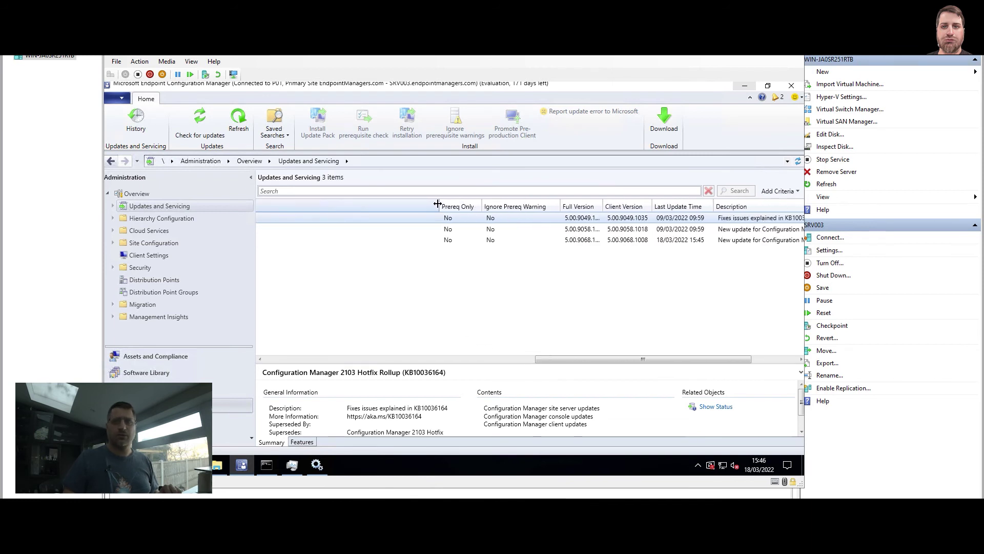
click(483, 359)
drag(483, 358, 390, 359)
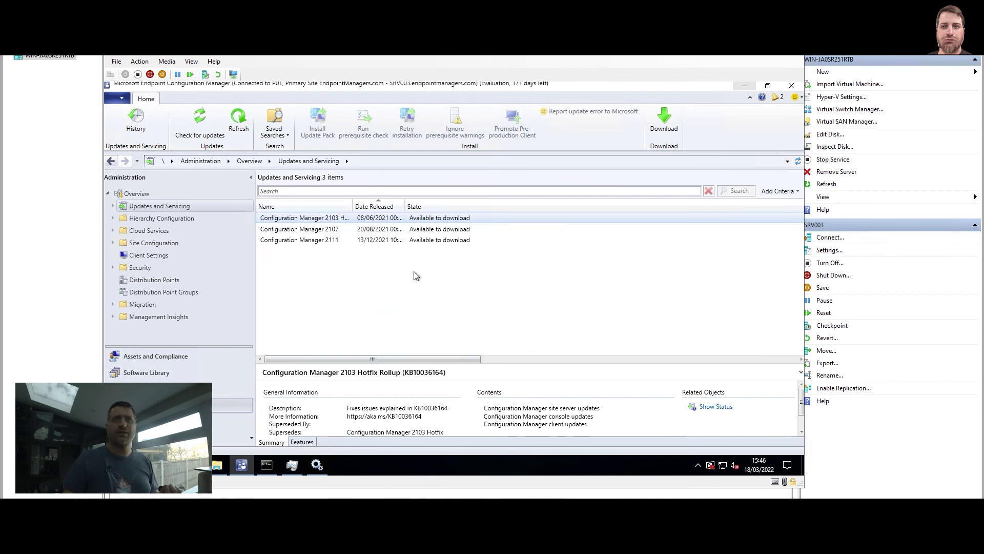
click(444, 241)
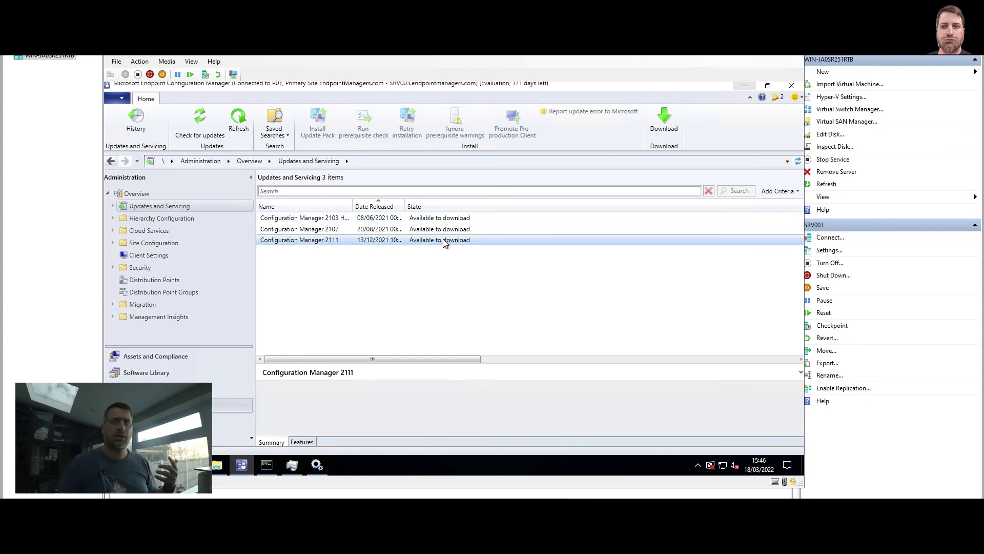